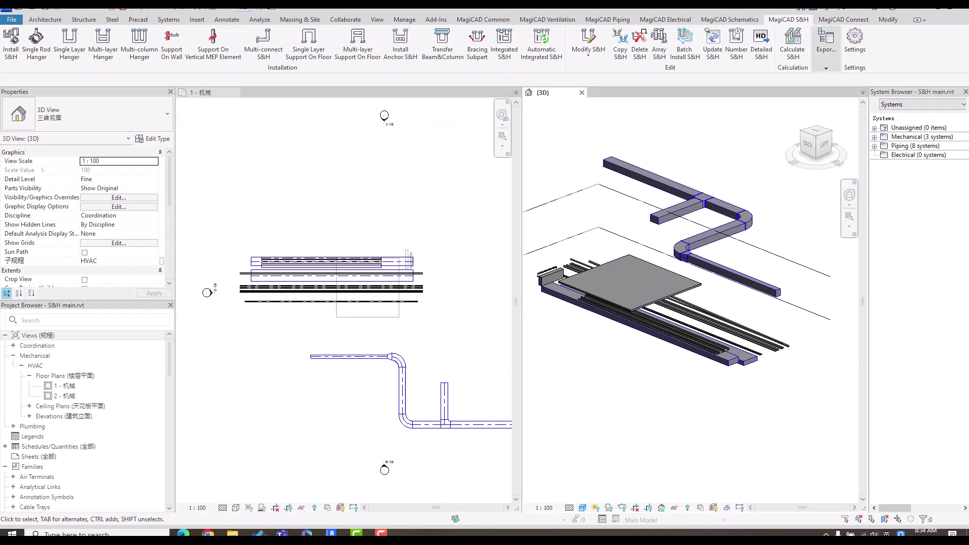
Start installing a support and hanger near the west end of the uppermost duct in the floor plan.
click(795, 134)
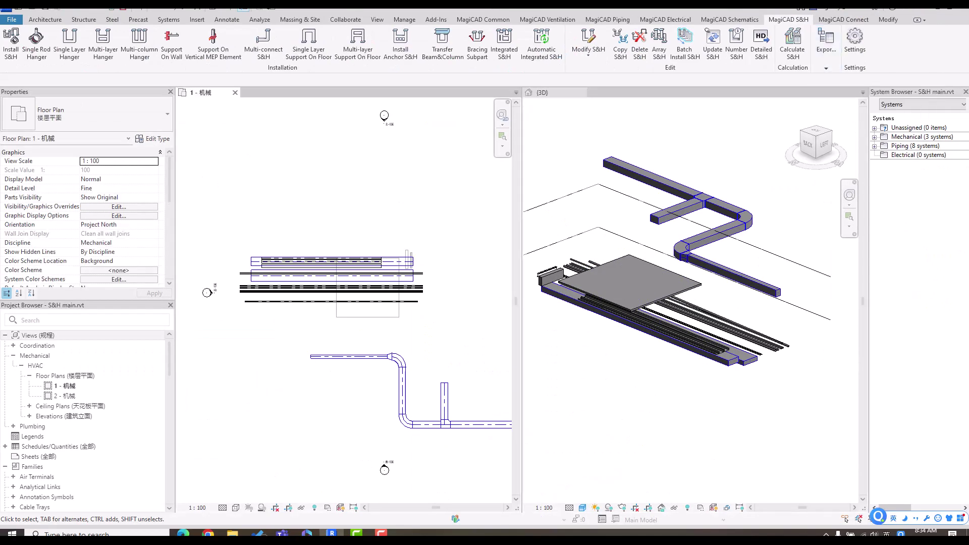
click(630, 383)
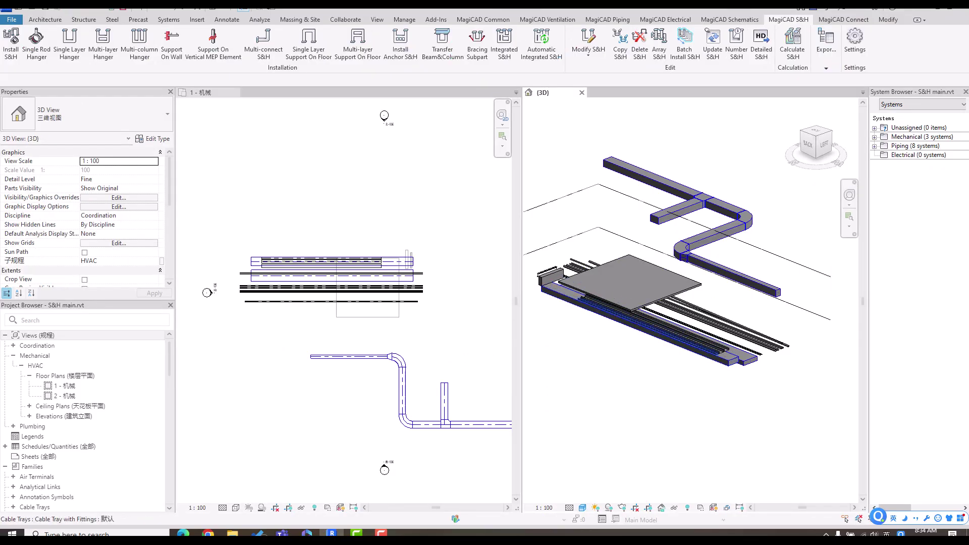
key(ctrl+Tab)
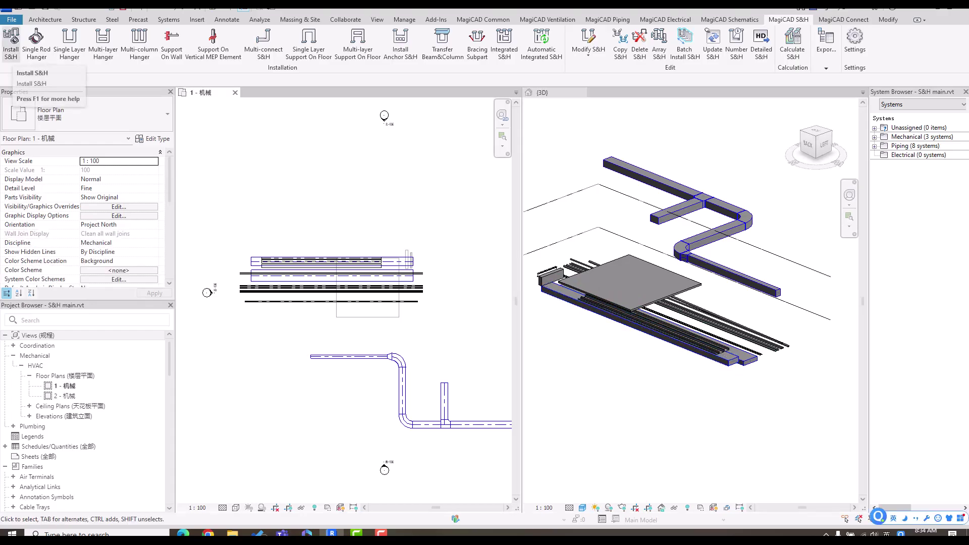
scroll(233, 246, up, 4)
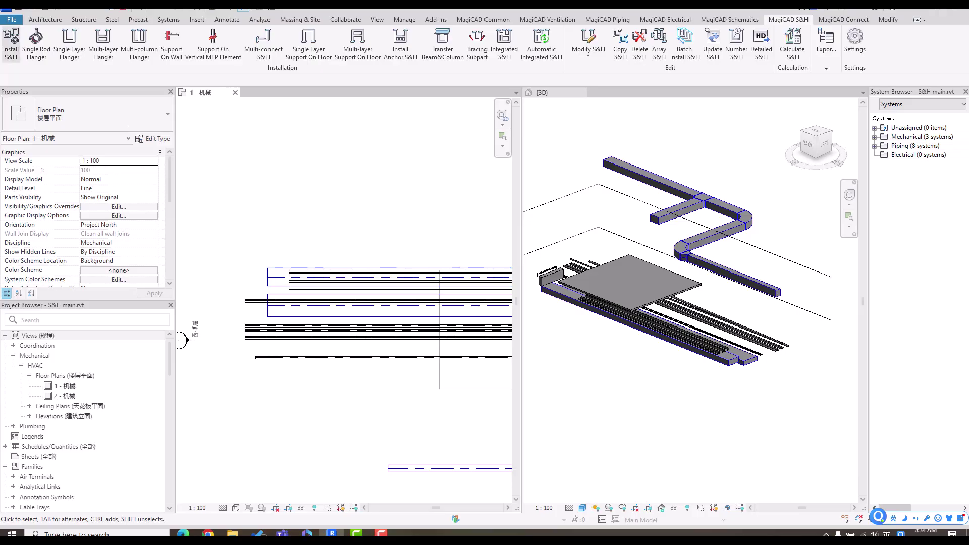
click(10, 43)
click(353, 269)
key(Return)
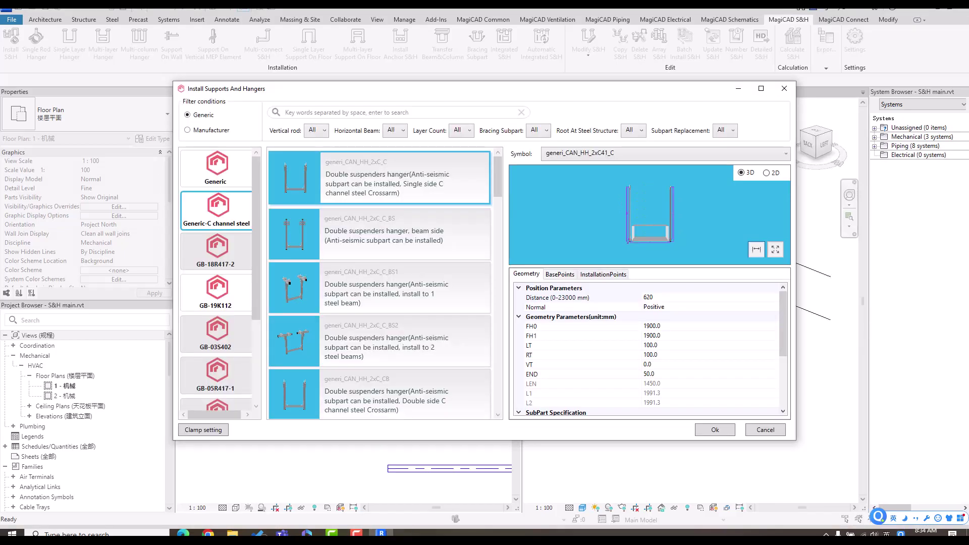
Browse the Generic hanger library and the HILTI manufacturer library, and return to the Generic types.
click(216, 168)
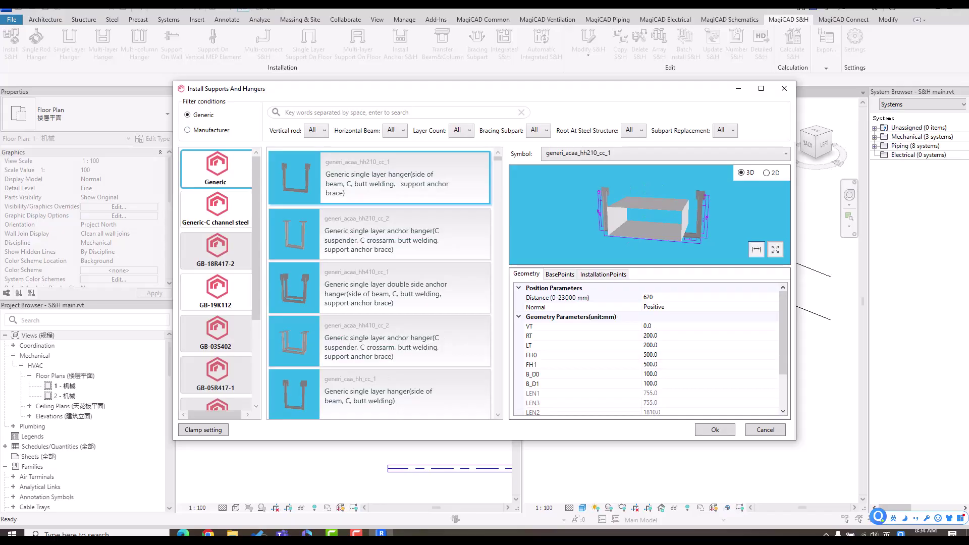
scroll(380, 283, down, 10)
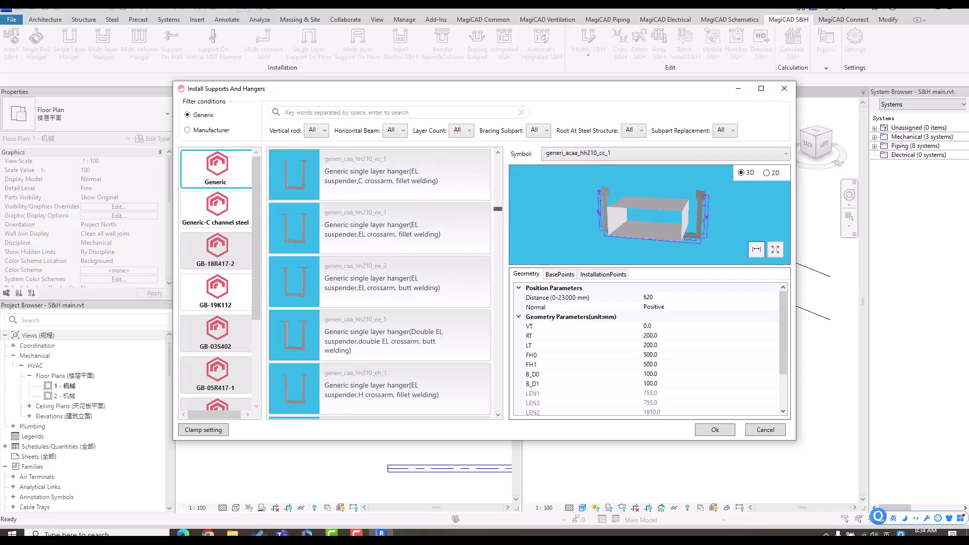
scroll(379, 283, up, 10)
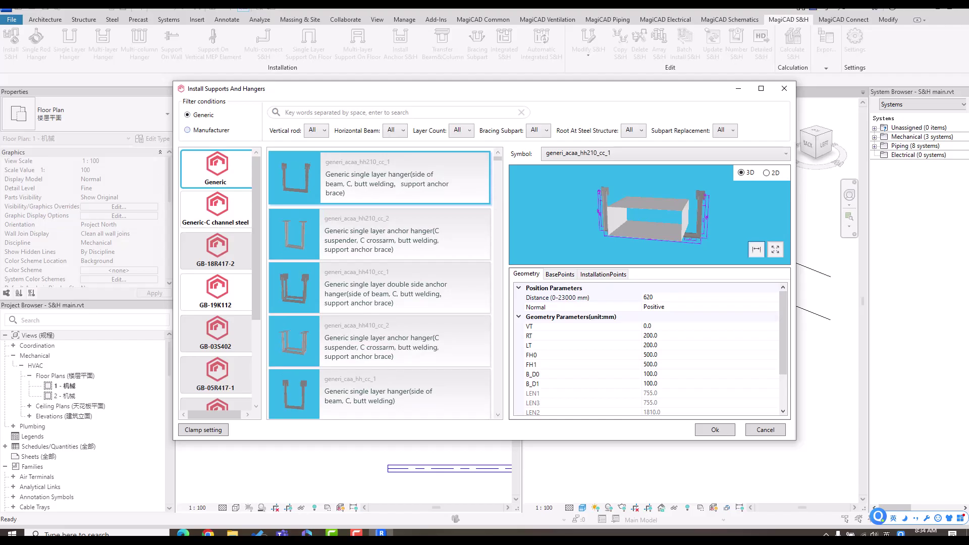
click(187, 130)
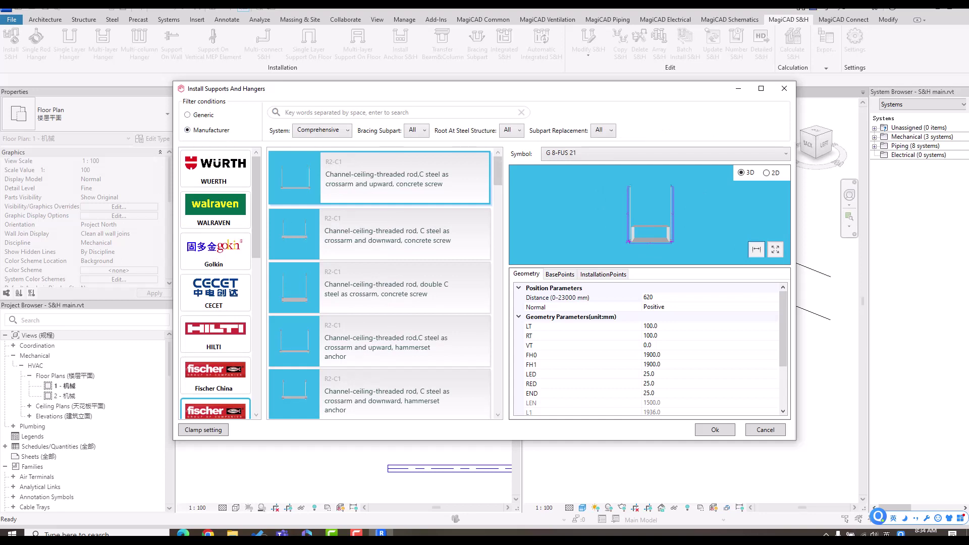
click(215, 333)
scroll(215, 282, down, 1)
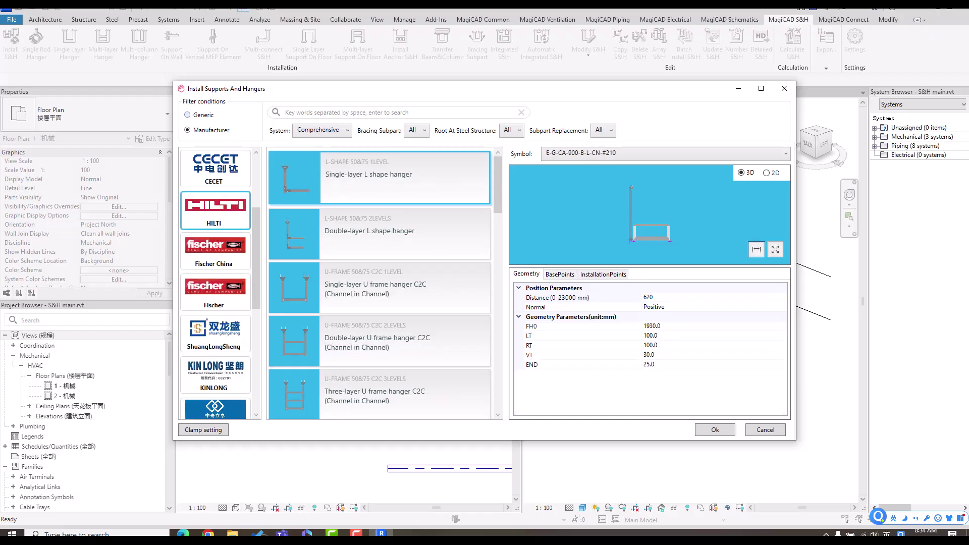
click(187, 114)
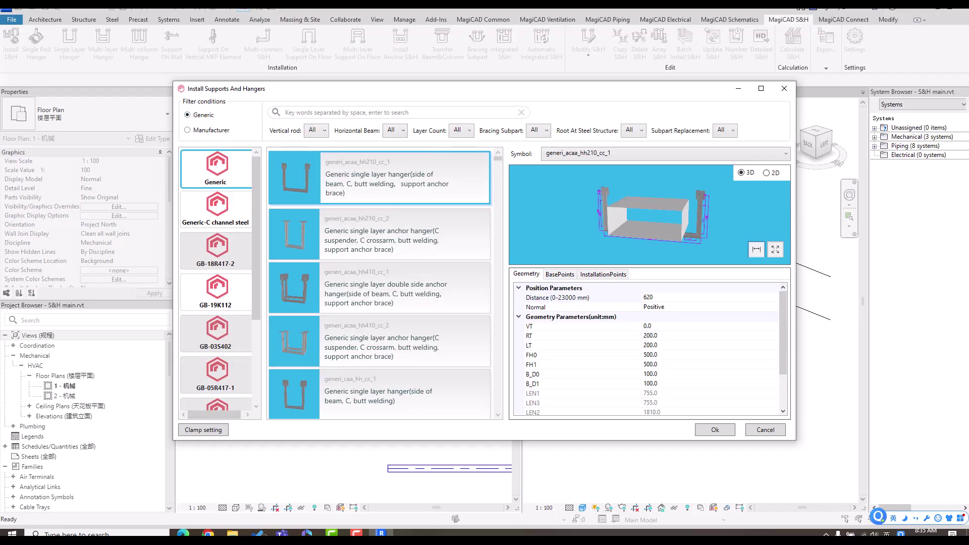
Choose the generic single layer hanger generi_caa_hh210_cc_1 with C suspender, C crossarm and fillet welding.
click(379, 287)
scroll(379, 287, down, 4)
scroll(379, 283, down, 5)
scroll(378, 283, down, 5)
scroll(379, 282, up, 1)
click(379, 231)
scroll(649, 214, up, 3)
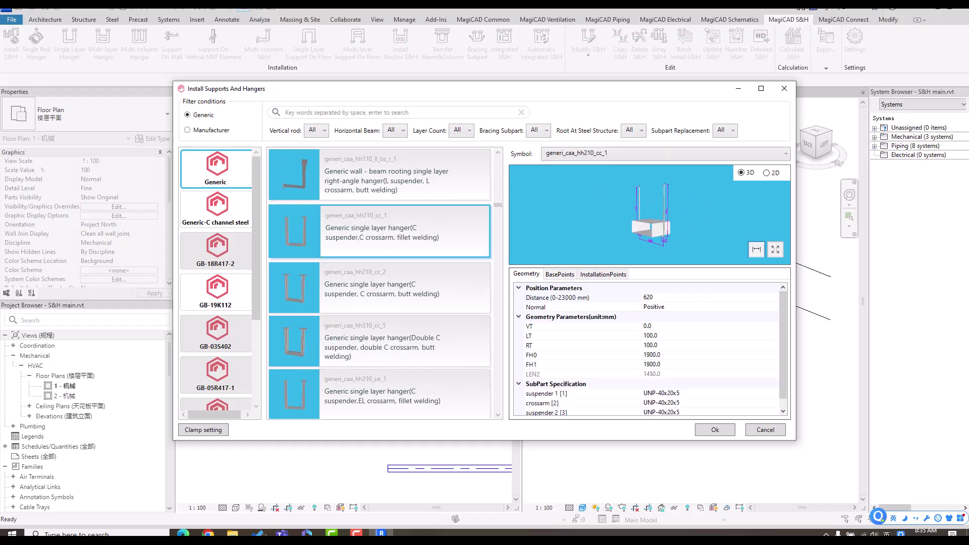
Review the hanger's dimensions and the steel specifications for suspender 1 and the crossarm, and install the hanger on the duct.
scroll(650, 214, down, 3)
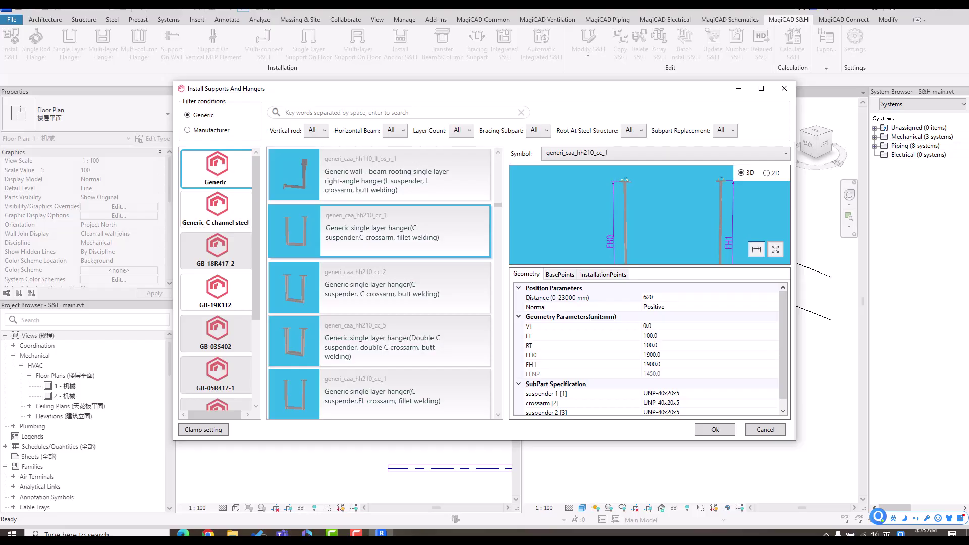
scroll(649, 215, down, 2)
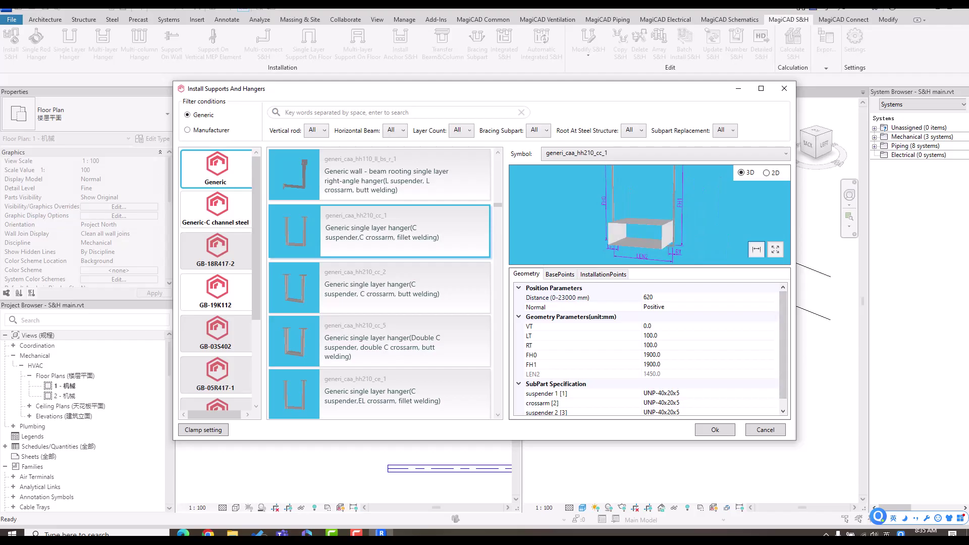
scroll(649, 350, down, 1)
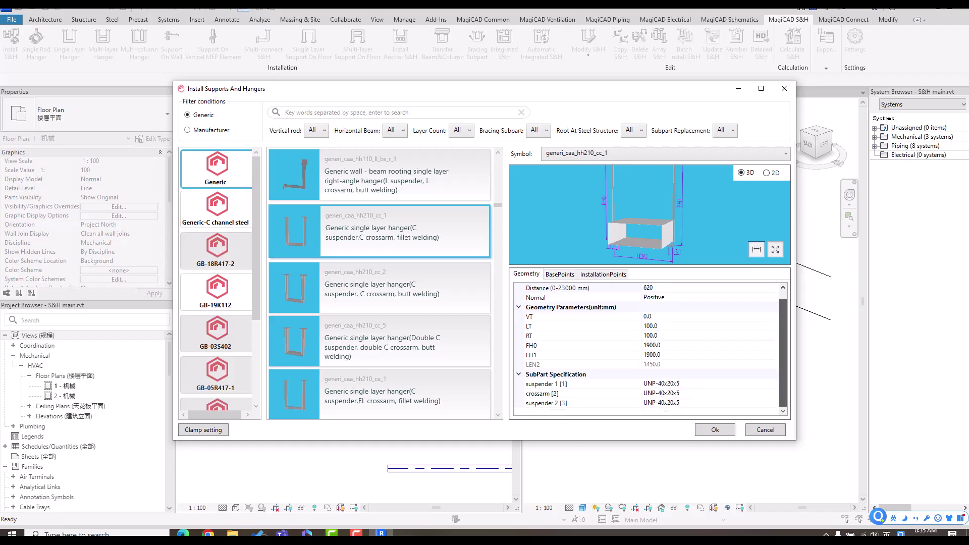
click(661, 383)
click(774, 383)
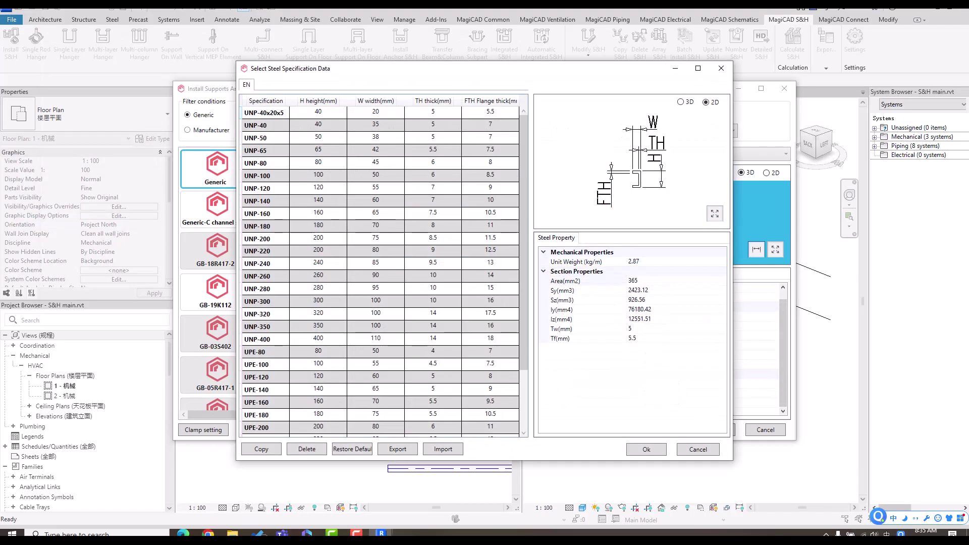
click(720, 68)
click(679, 393)
click(774, 393)
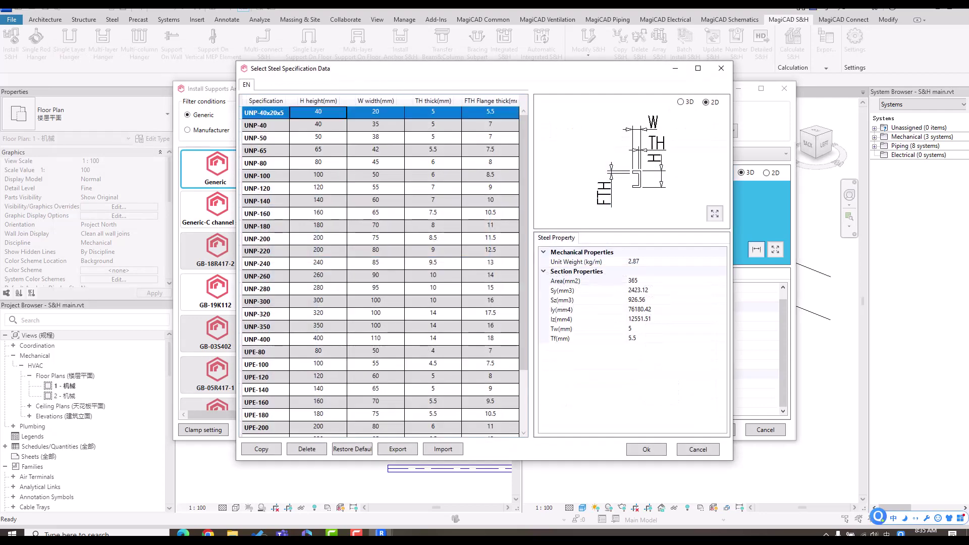
key(Return)
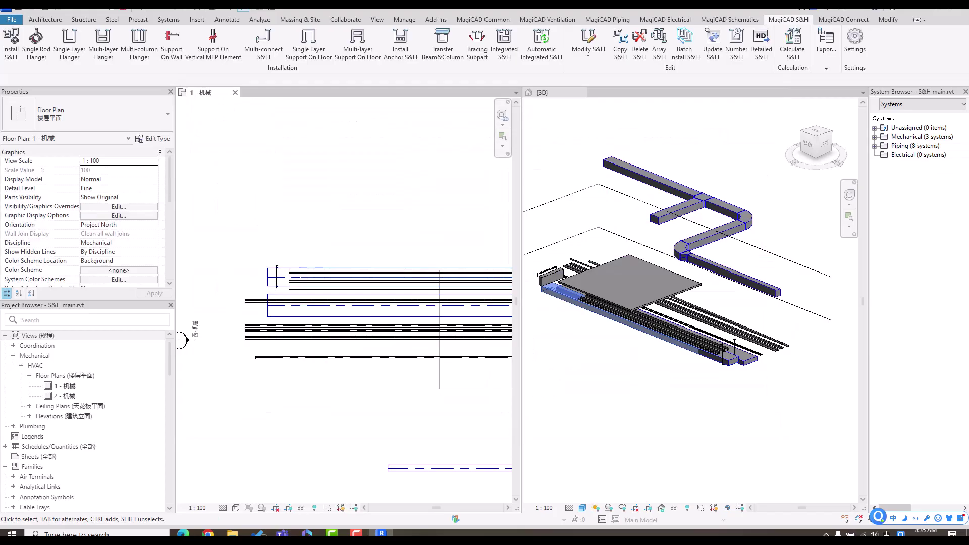
scroll(740, 343, up, 10)
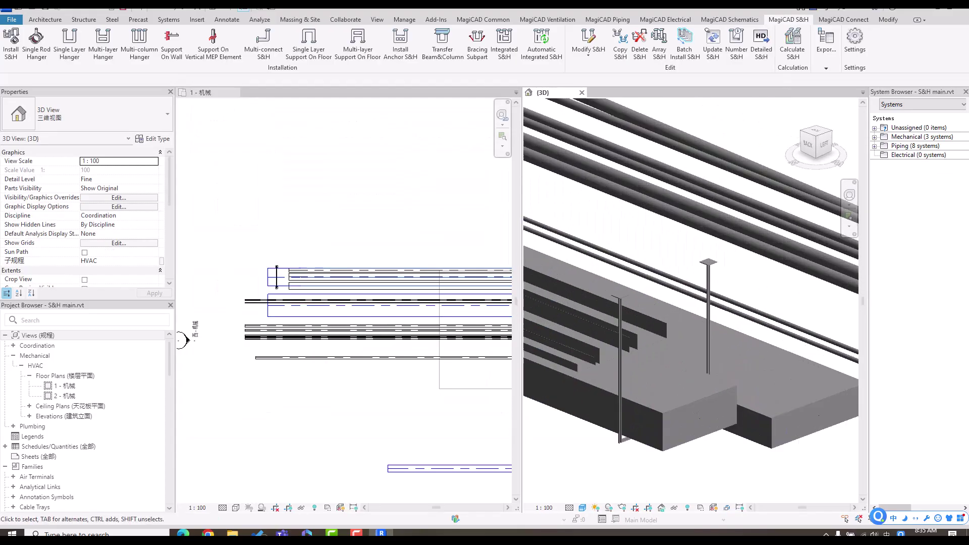
key(ctrl+Tab)
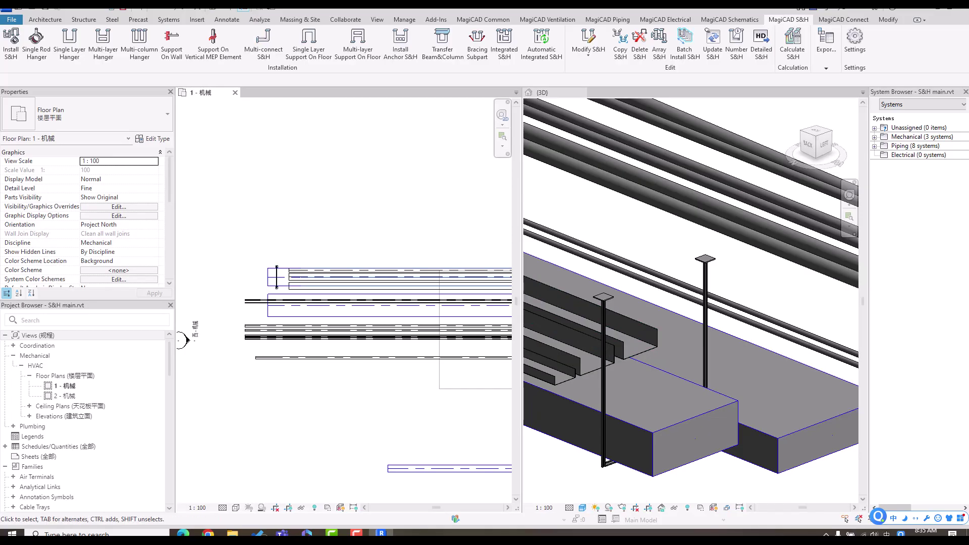
Copy the installed hanger to the west end of the separate bent duct run below the parallel services.
middle_drag(425, 421, 338, 330)
scroll(334, 329, down, 2)
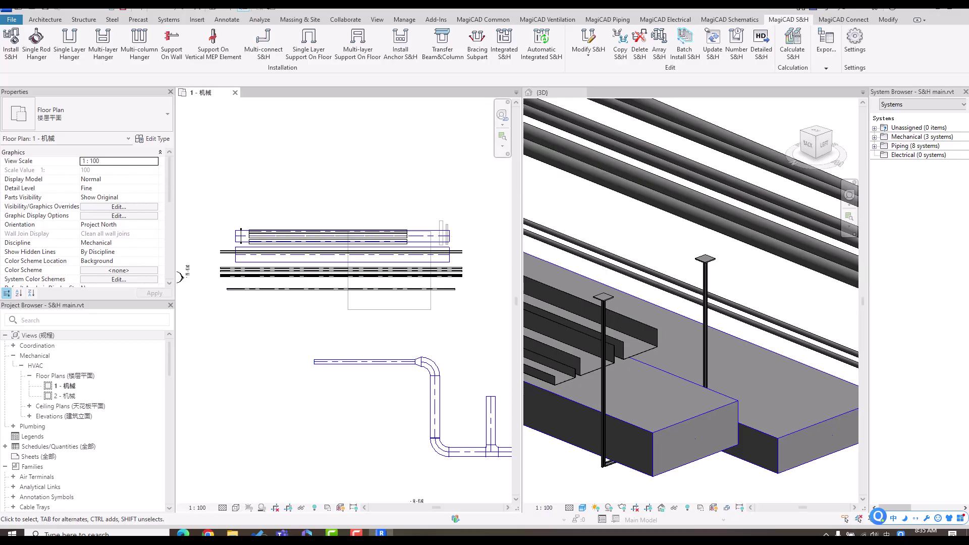
click(619, 43)
scroll(240, 232, up, 3)
scroll(241, 232, up, 1)
click(240, 232)
scroll(301, 181, down, 4)
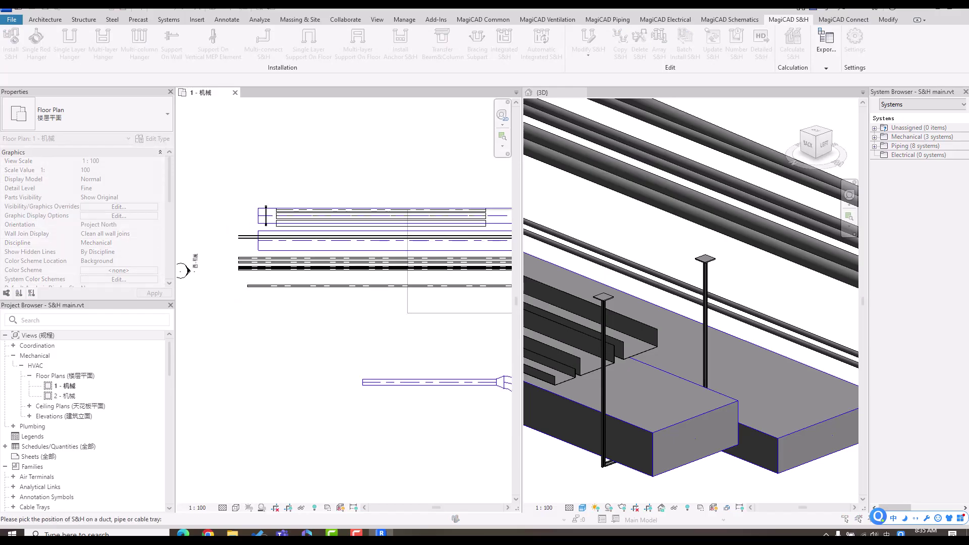
key(Escape)
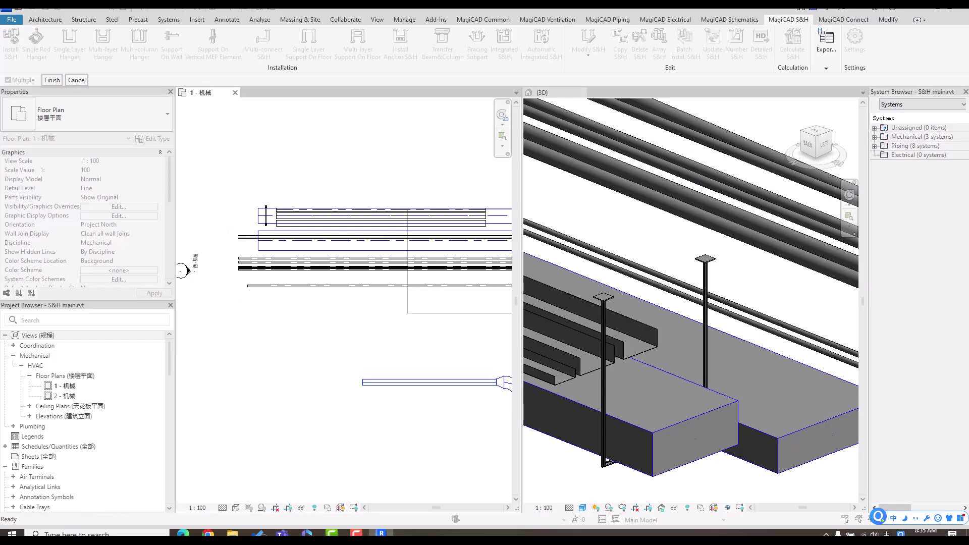
right_click(292, 328)
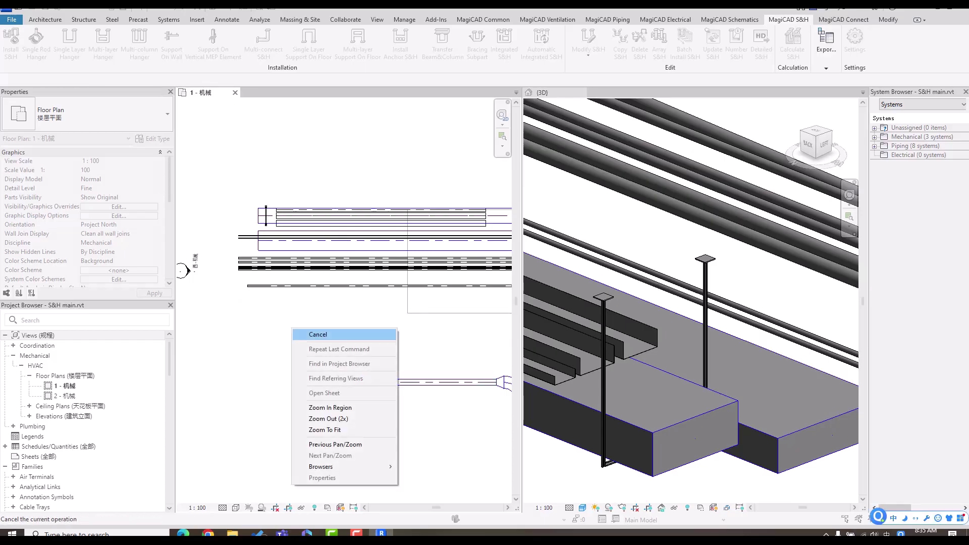
click(312, 332)
Compare the sizes and elevations of the two ducts with hangers, and examine the copied hanger's properties in 3D.
scroll(771, 286, down, 5)
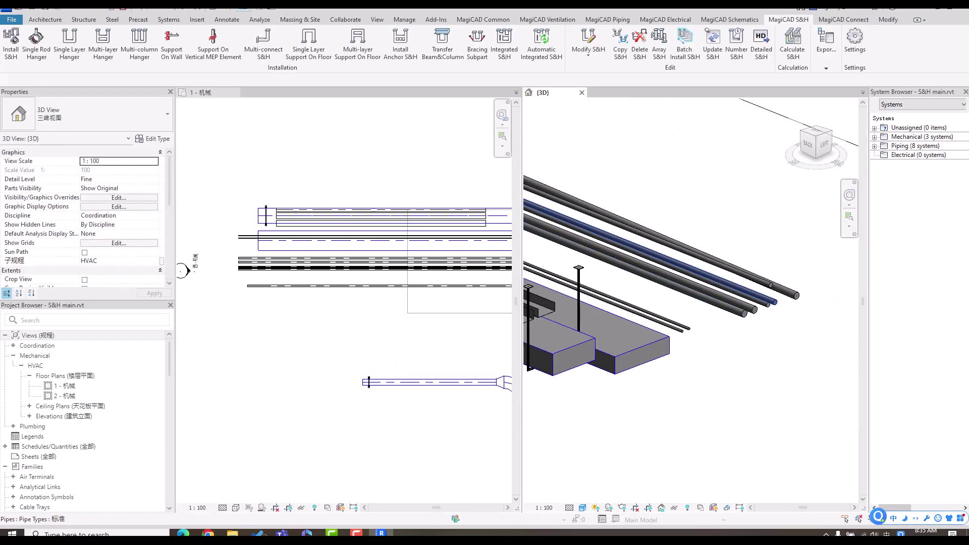
scroll(771, 285, down, 4)
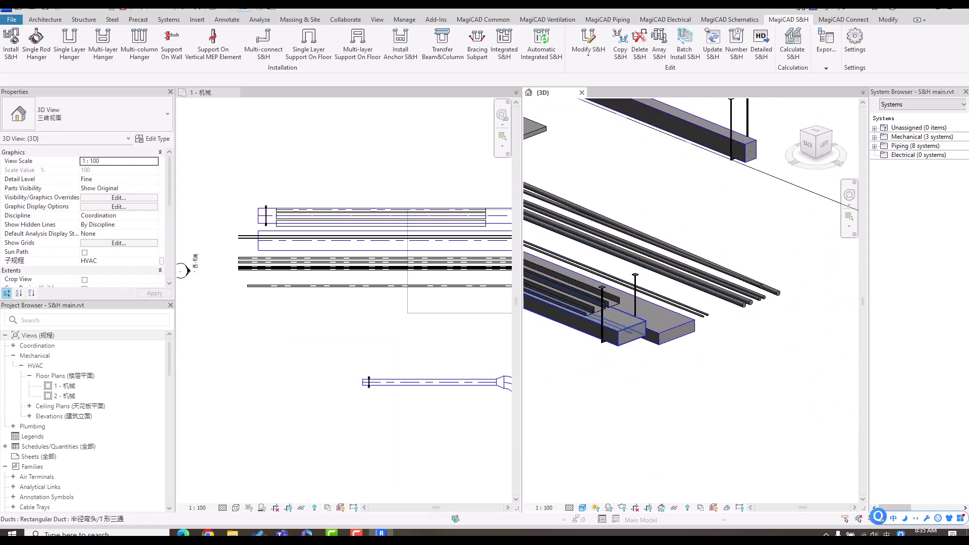
click(628, 331)
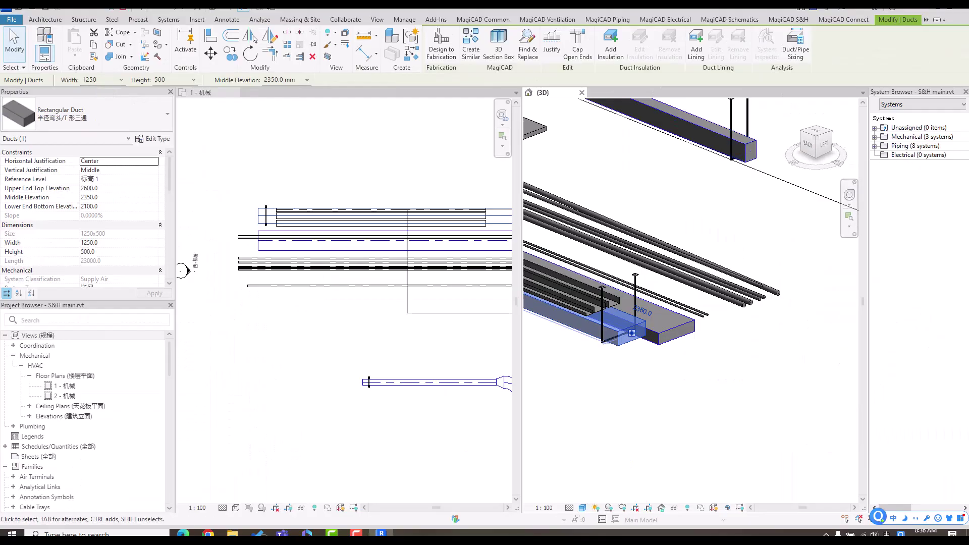
click(686, 134)
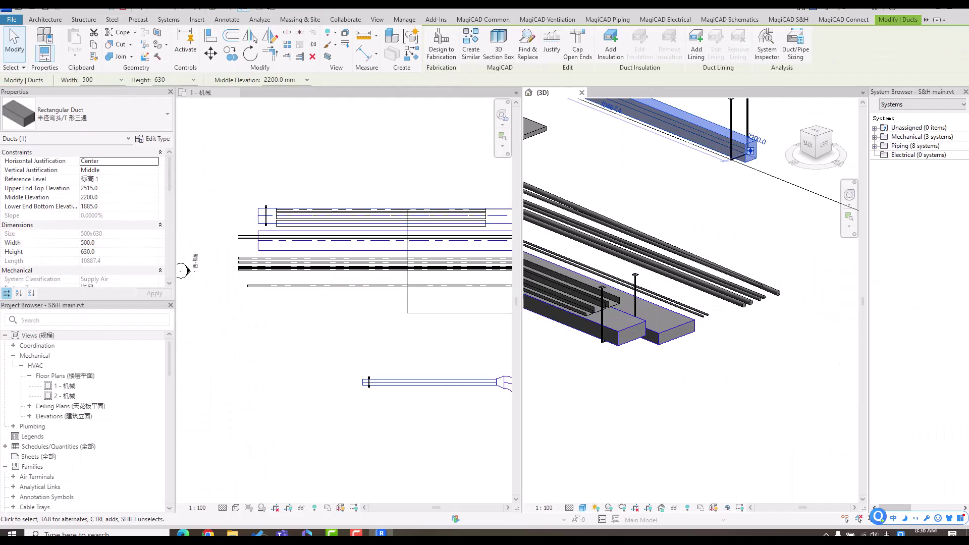
key(Escape)
middle_drag(710, 133, 671, 252)
click(692, 247)
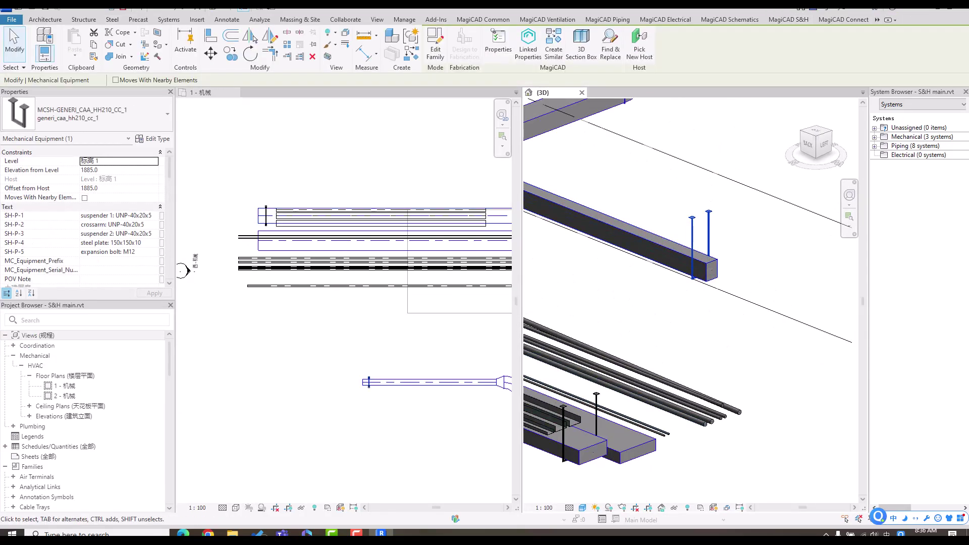
middle_drag(666, 433, 721, 402)
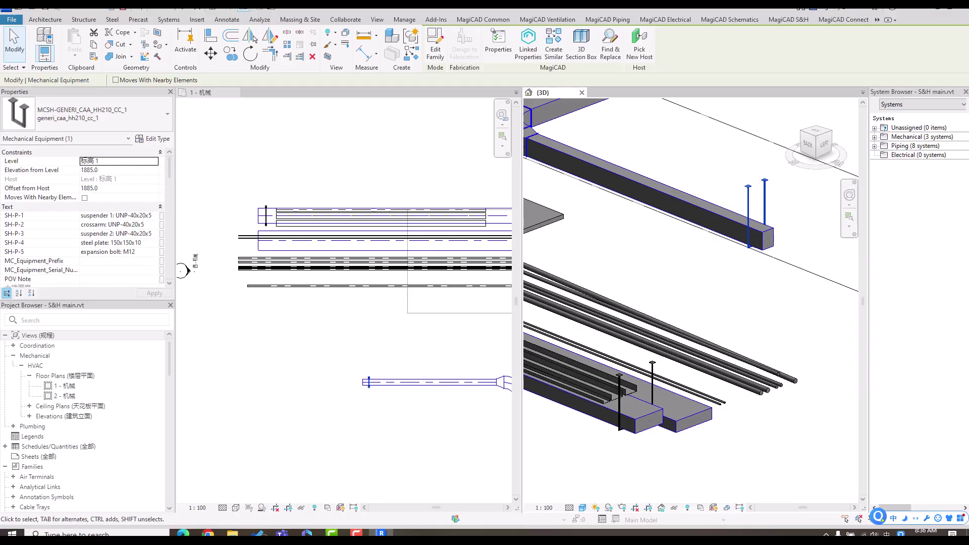
Array the hanger at the bent duct's west end along the run at 3000 mm spacing, number 20, across fittings, generating only in-range instances.
key(ctrl+Tab)
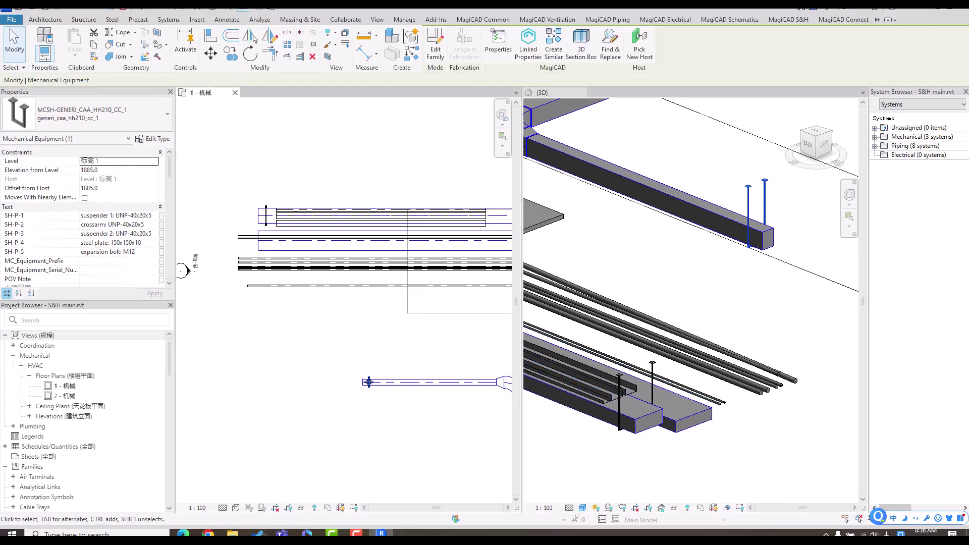
scroll(385, 339, down, 2)
key(Escape)
middle_drag(385, 339, 350, 333)
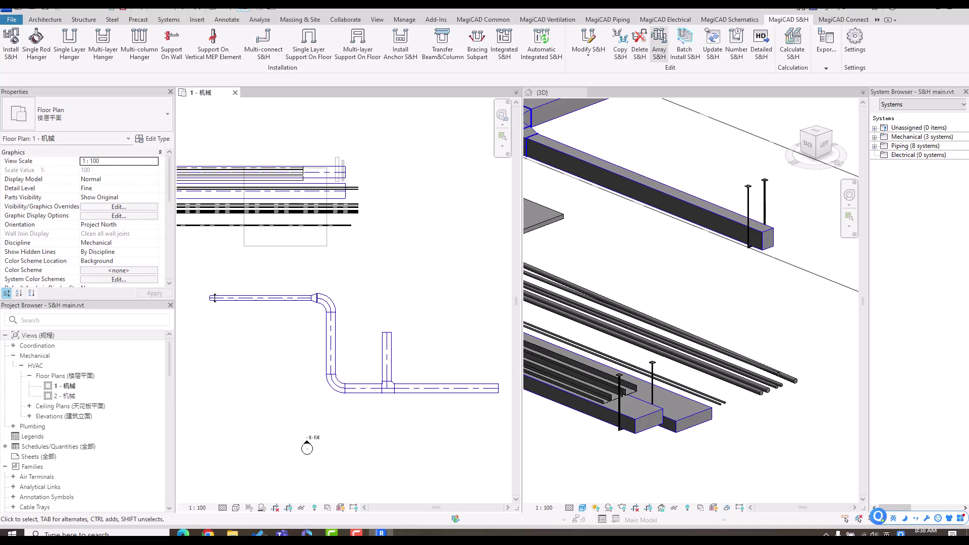
click(658, 43)
double_click(216, 124)
double_click(216, 124)
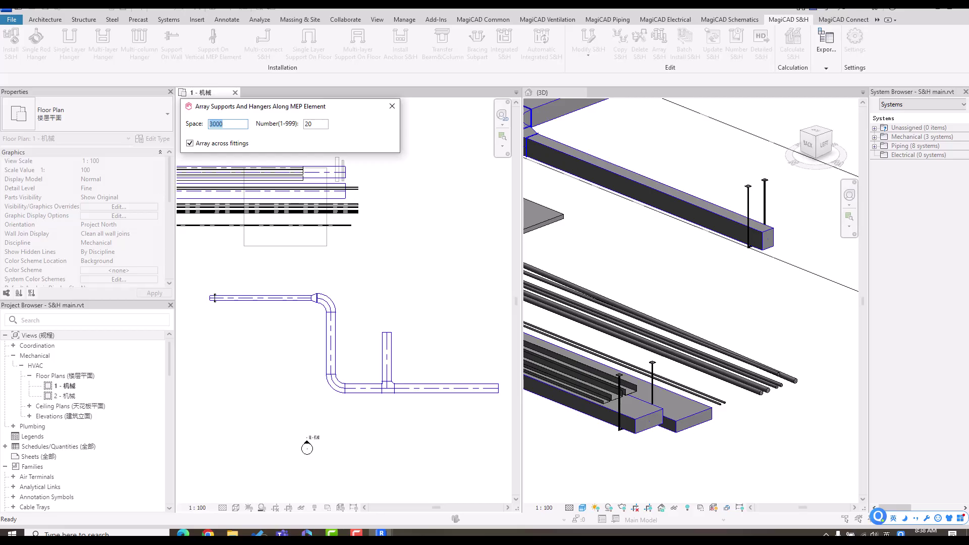
key(Tab)
key(Return)
click(214, 297)
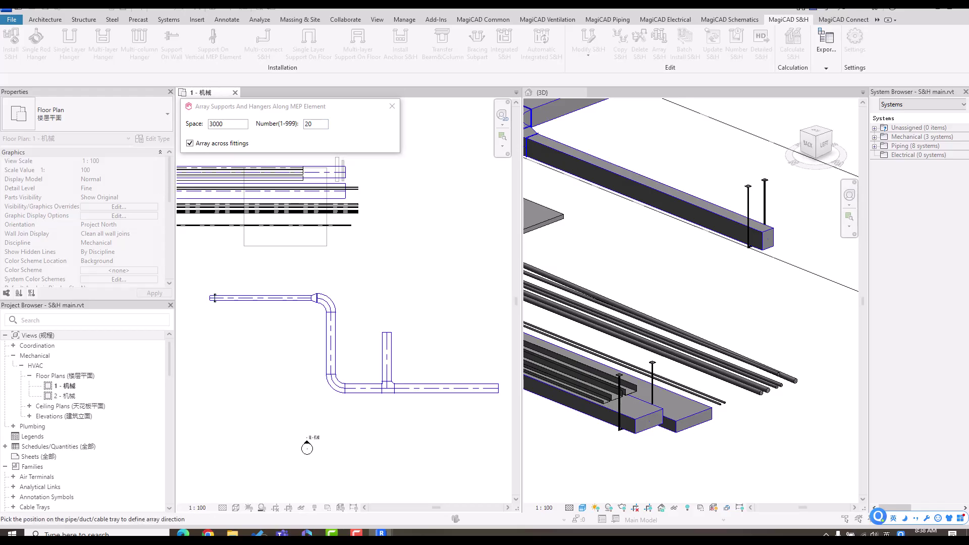
click(260, 298)
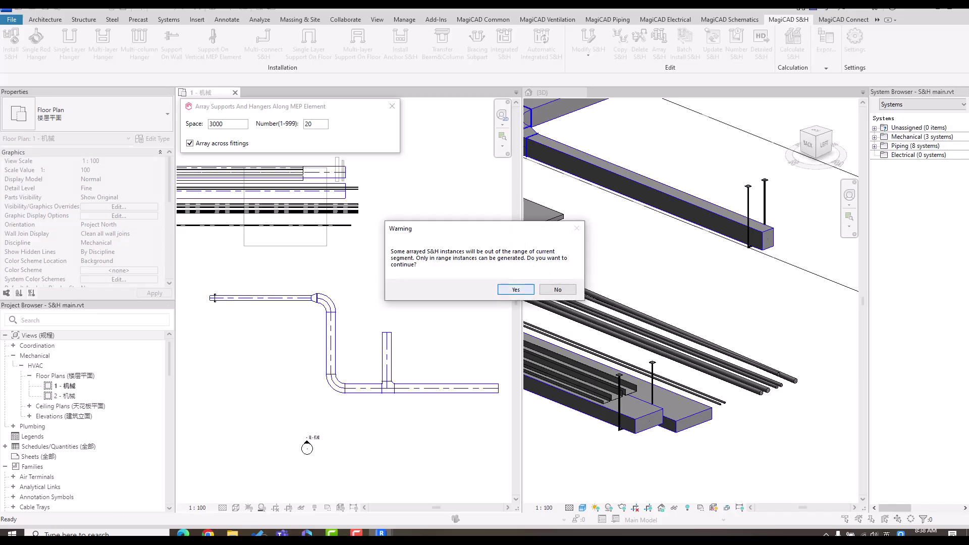
key(Return)
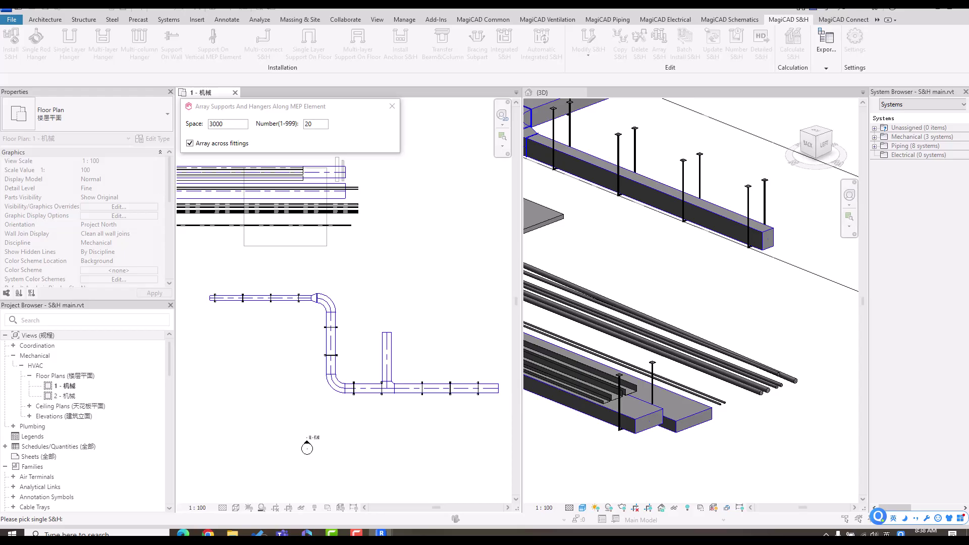
scroll(389, 291, down, 2)
middle_drag(389, 291, 445, 378)
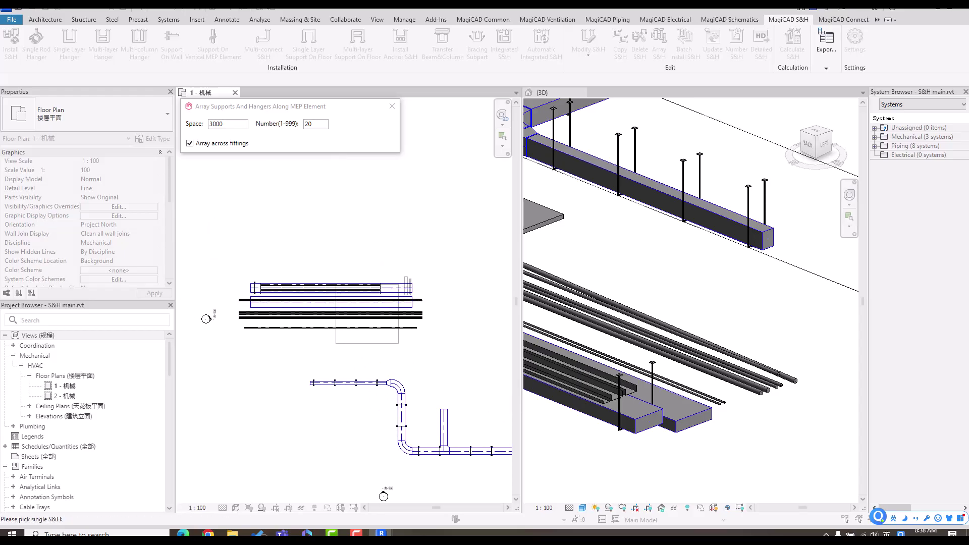
right_click(344, 226)
click(371, 233)
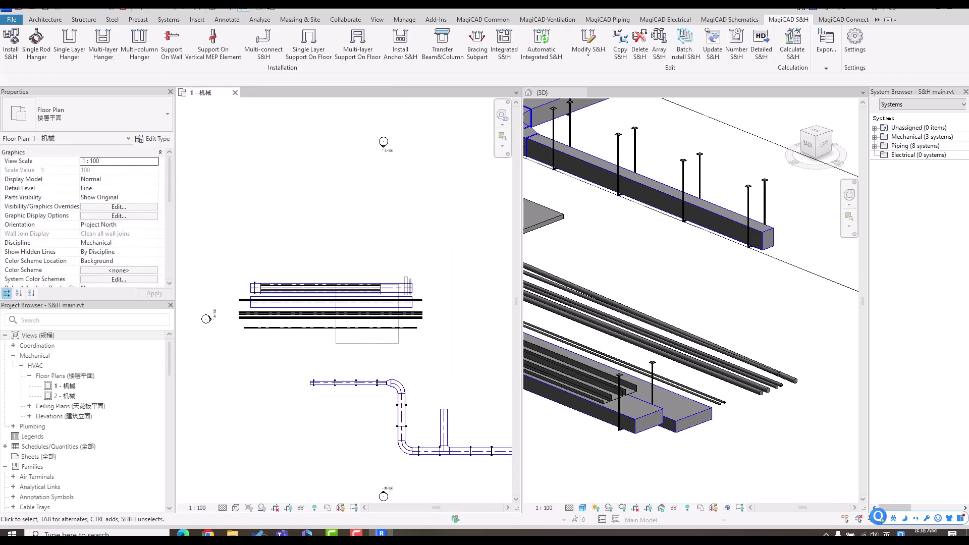
Review an installed single layer hanger's geometry parameters and subpart specifications using Modify S&H.
click(588, 53)
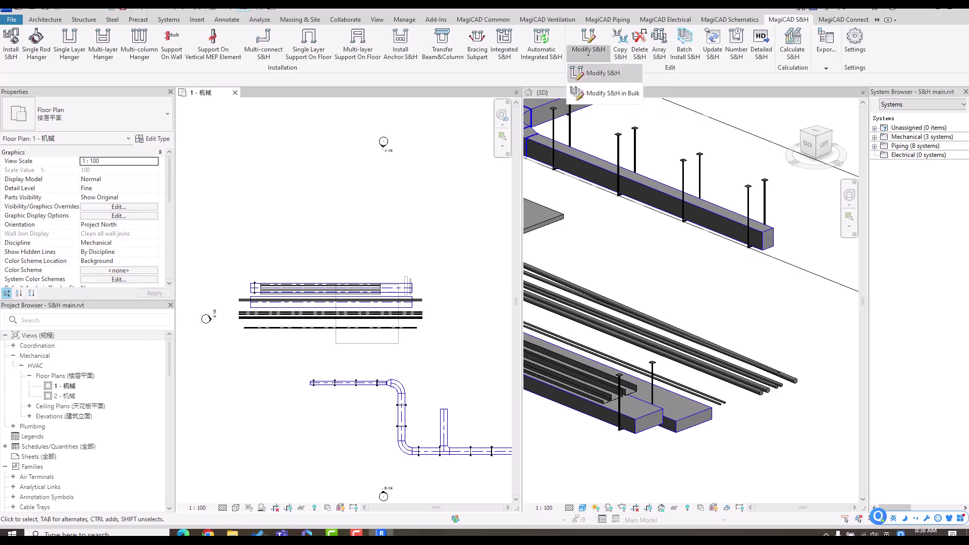
click(603, 74)
scroll(227, 267, up, 1)
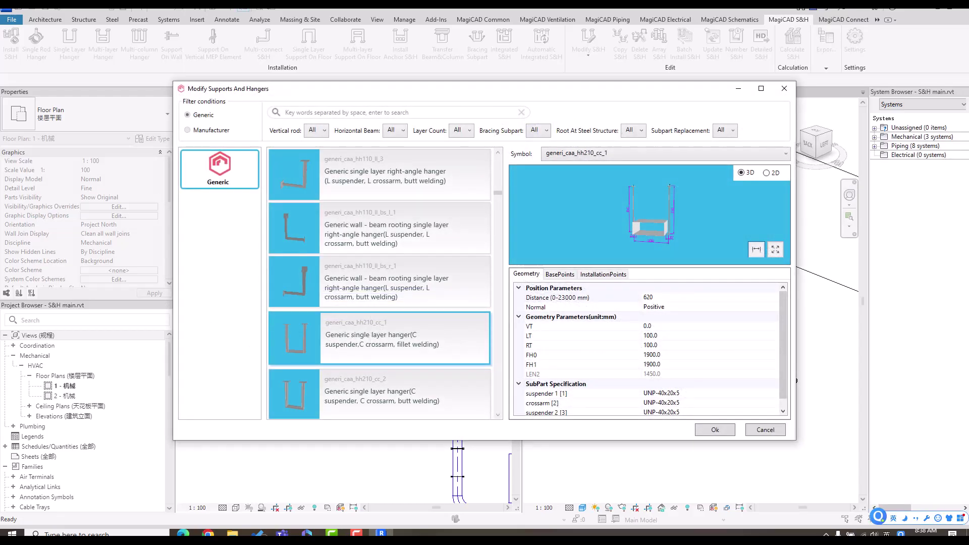
scroll(651, 348, down, 1)
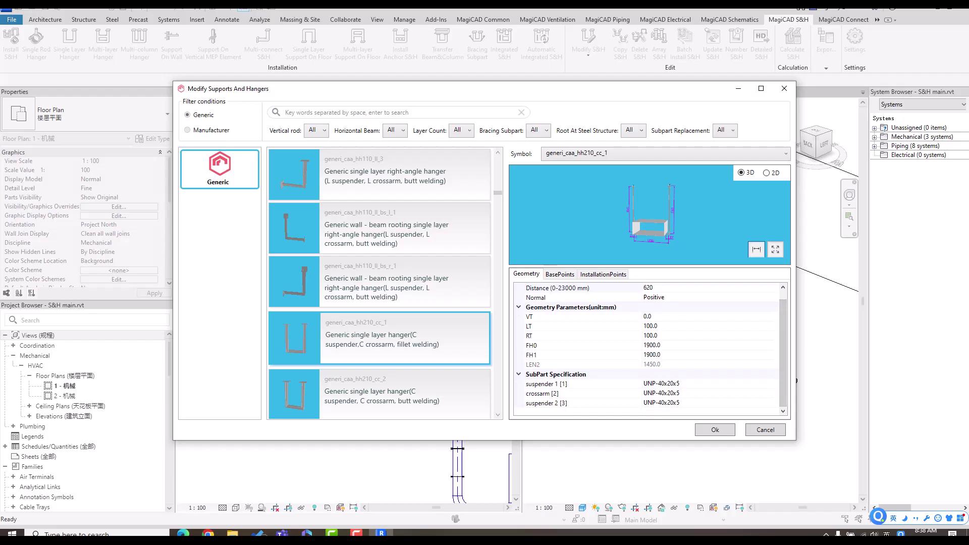
click(784, 88)
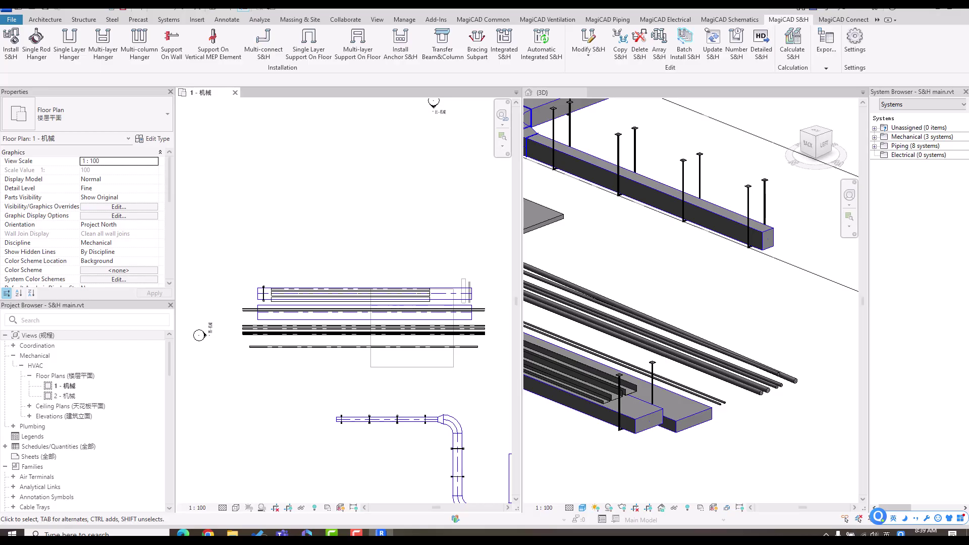
Array the hanger at the west end of the upper straight duct along its length at 3000 mm spacing, number 20.
click(605, 262)
middle_drag(606, 263, 791, 238)
key(ctrl+Tab)
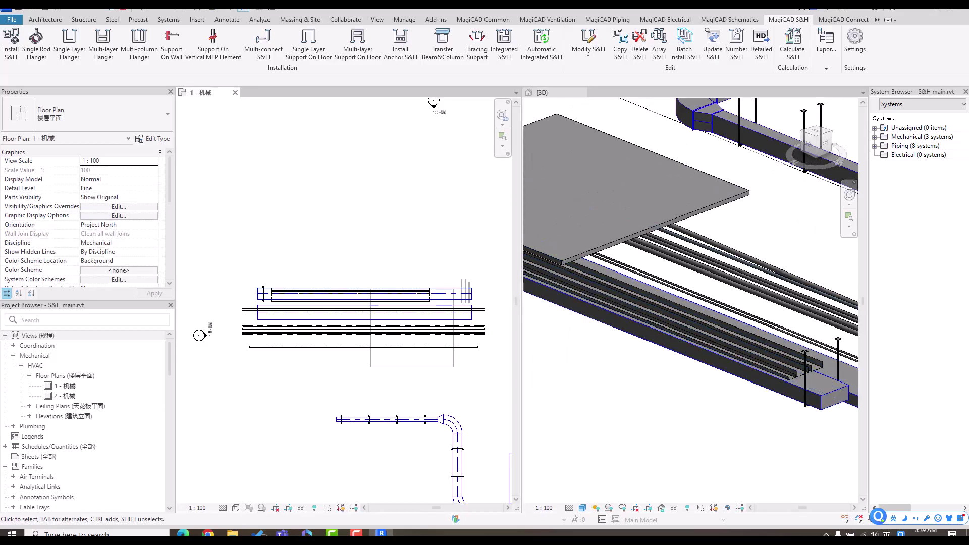
click(658, 43)
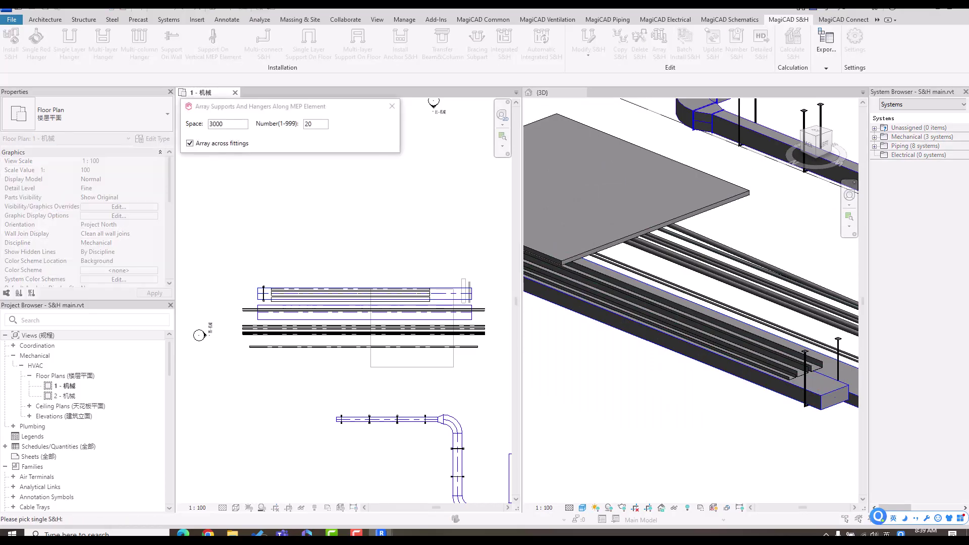
click(264, 293)
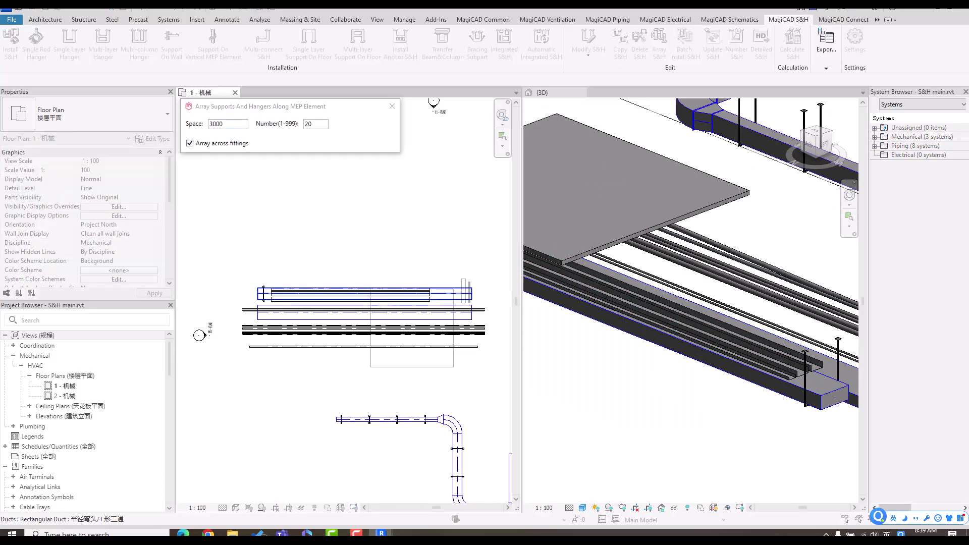
scroll(269, 288, up, 3)
click(269, 302)
key(Return)
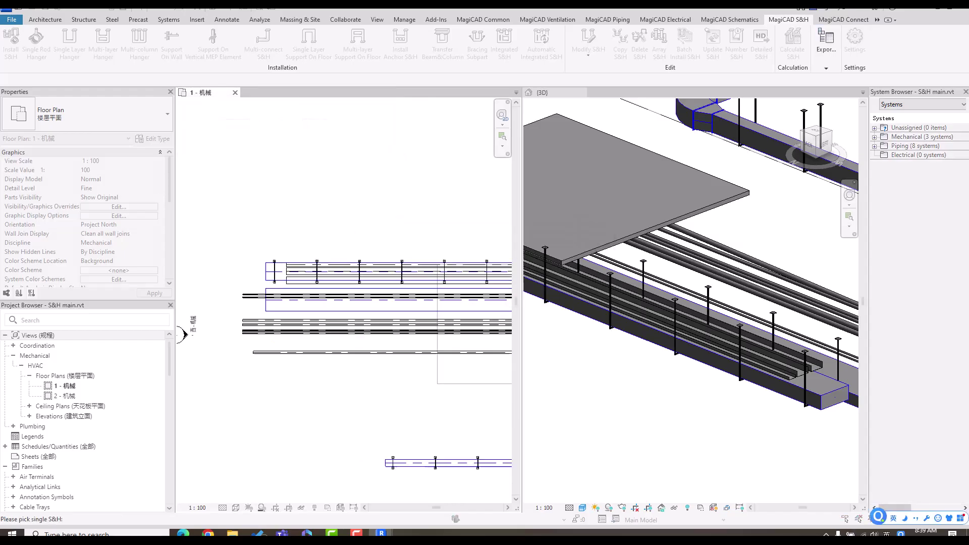
right_click(367, 205)
click(394, 211)
middle_drag(404, 302, 320, 286)
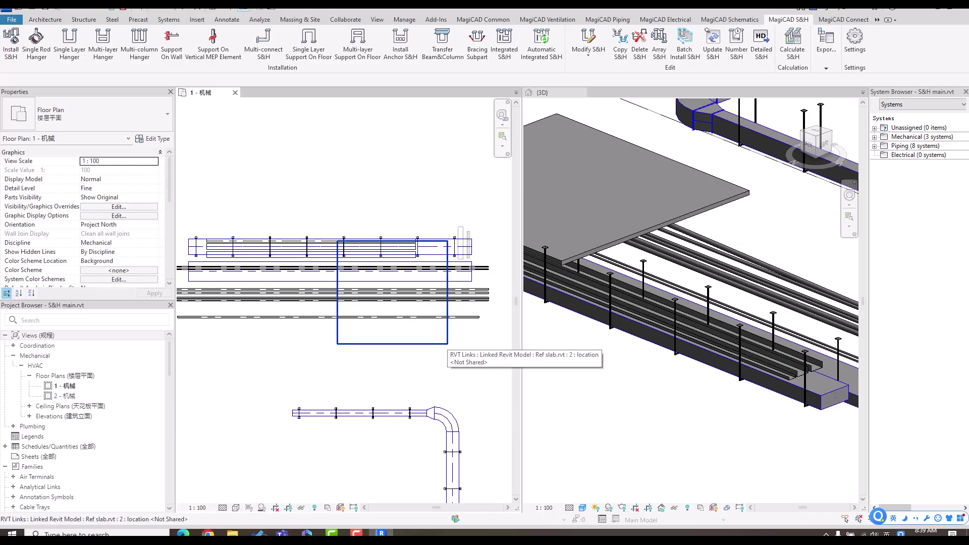
Examine the arrayed hangers in 3D where the upper duct passes the linked slab, checking one hanger's elevation and suspender tops.
click(605, 378)
scroll(580, 282, up, 4)
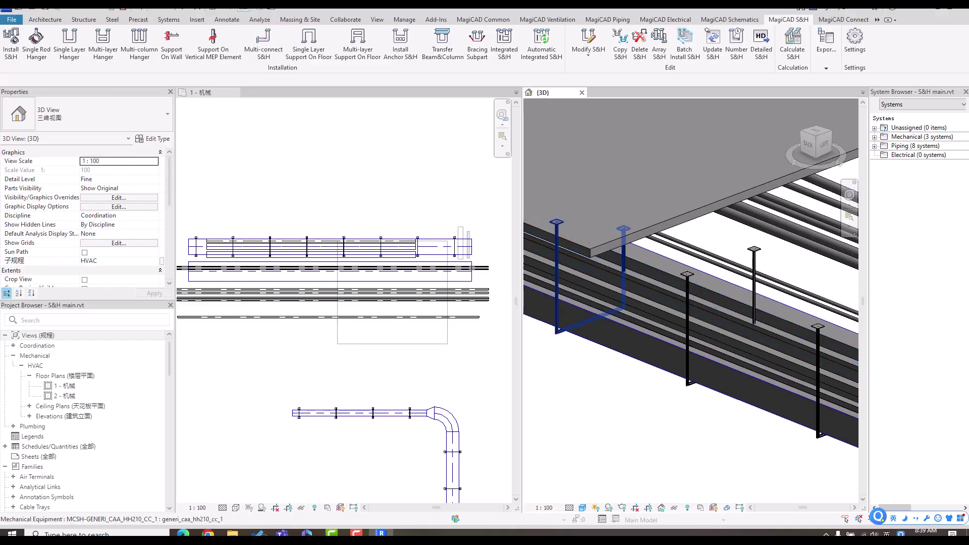
click(557, 282)
shift+middle_drag(706, 260, 640, 234)
scroll(635, 234, up, 6)
scroll(631, 263, down, 6)
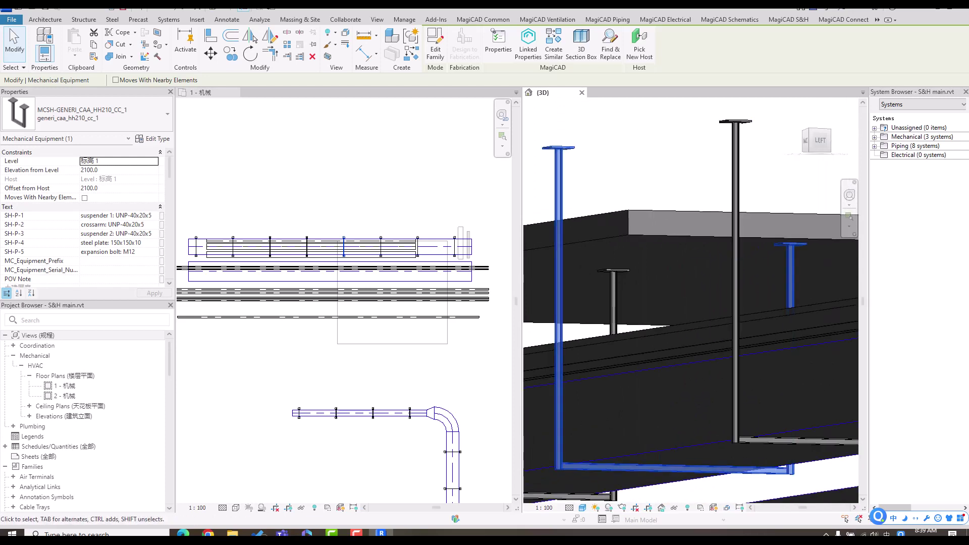
scroll(631, 262, down, 3)
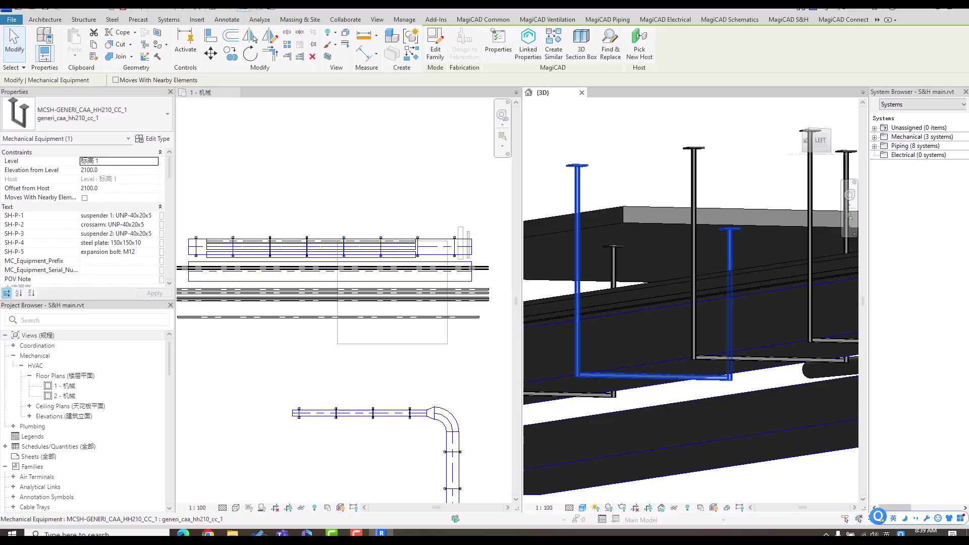
mouse_move(690, 297)
middle_down()
mouse_move(703, 309)
mouse_move(706, 298)
middle_up()
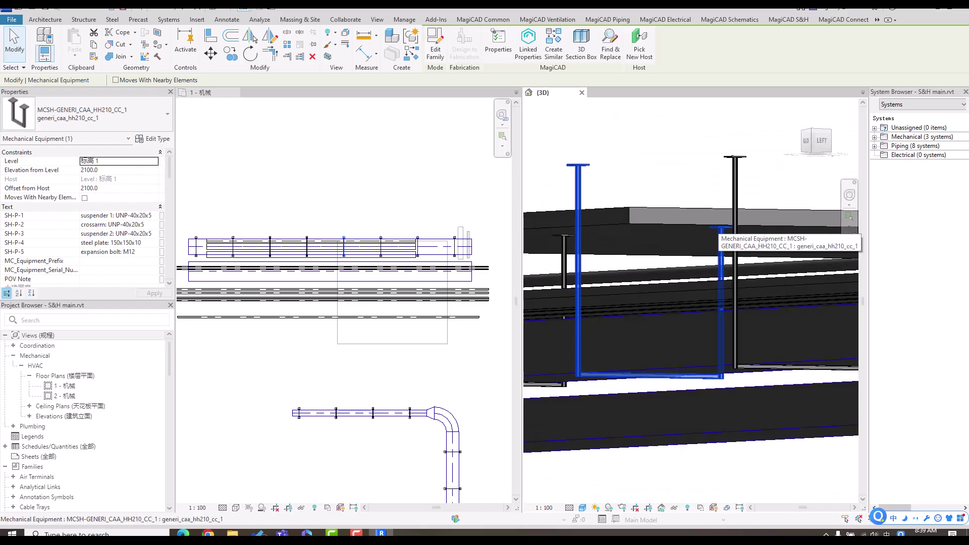
key(ctrl+Tab)
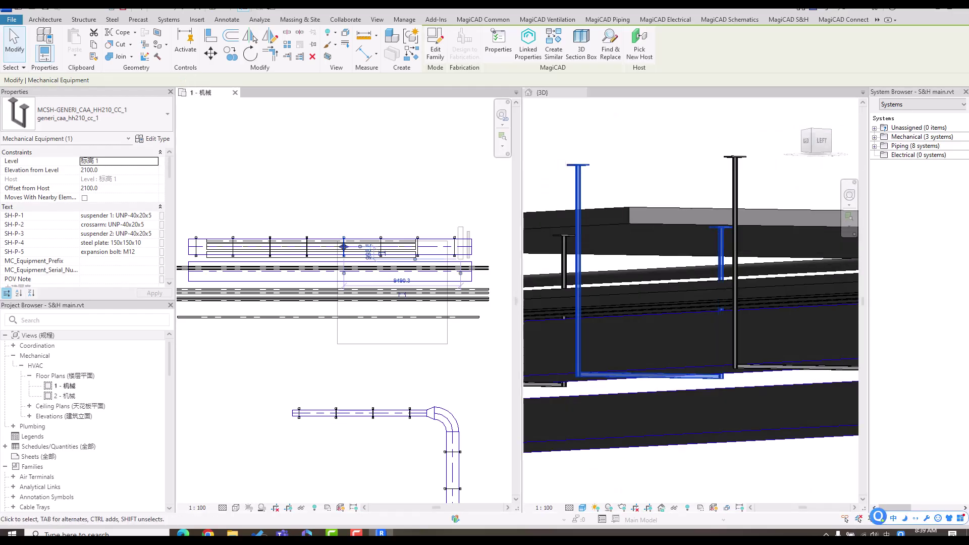
click(337, 338)
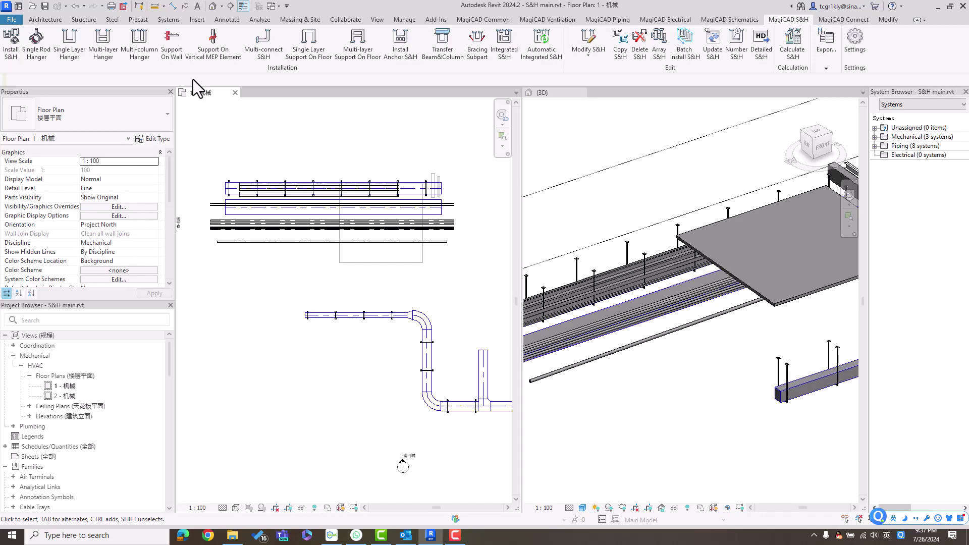
Cut a section along the south side of the sloped 150 mm pipe, limit its depth to just beyond the pipe, and open it.
click(282, 242)
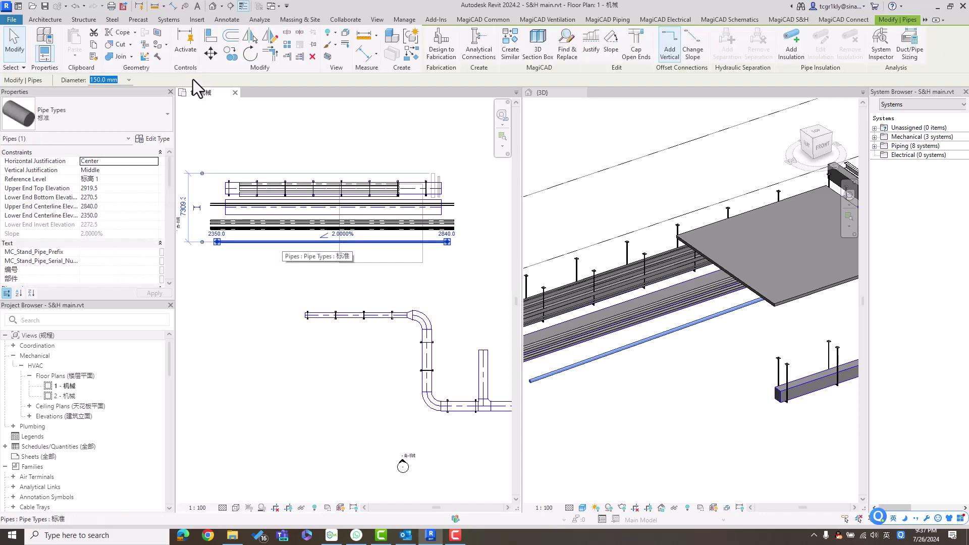
key(Escape)
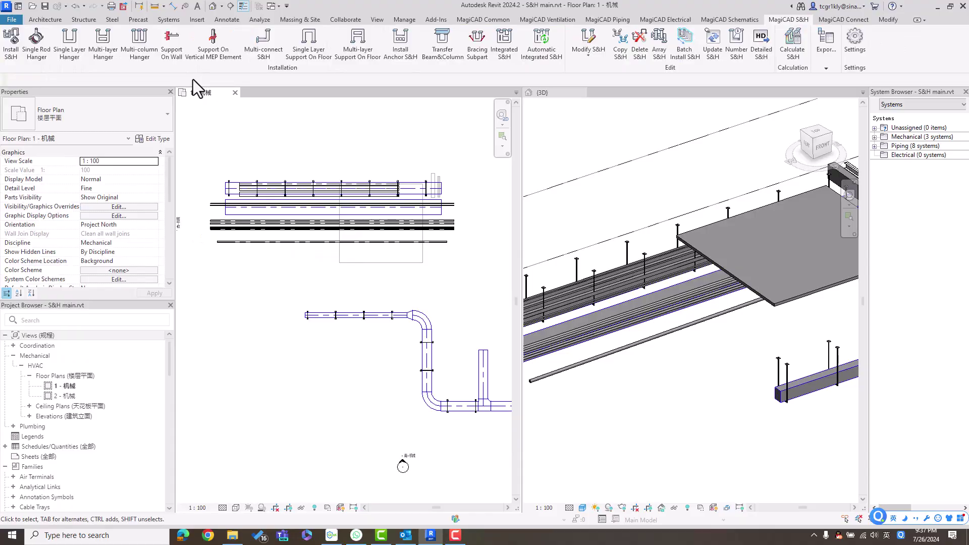
click(230, 6)
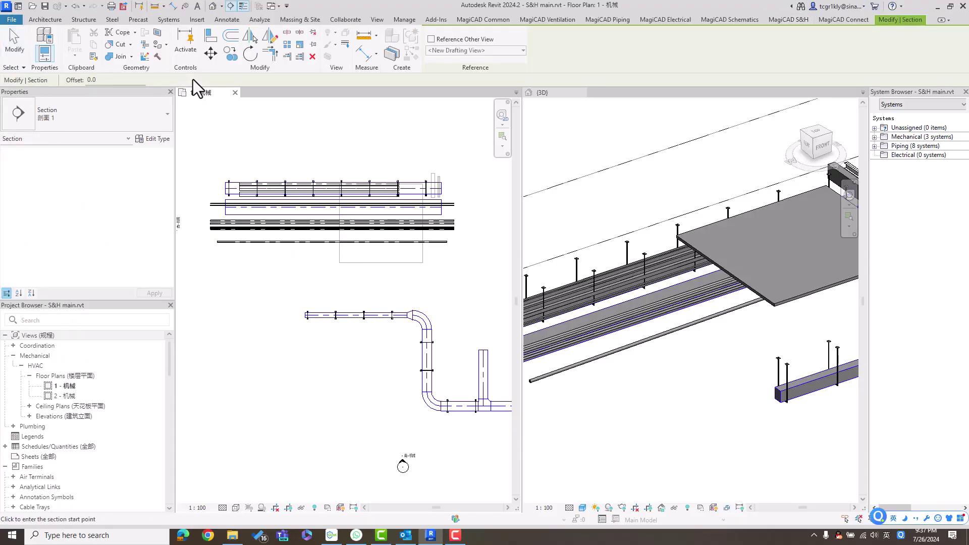
click(211, 248)
click(453, 249)
drag(332, 170, 332, 230)
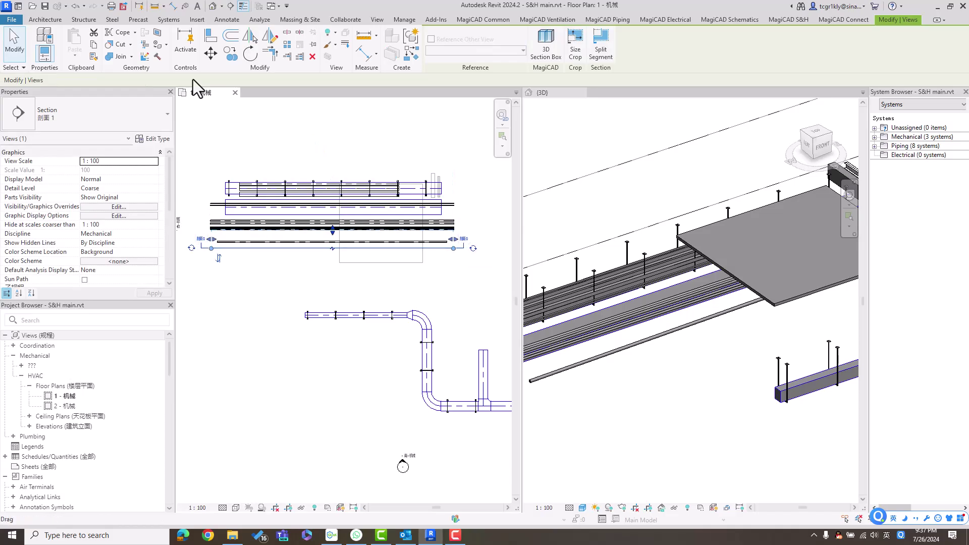
right_click(314, 248)
click(345, 289)
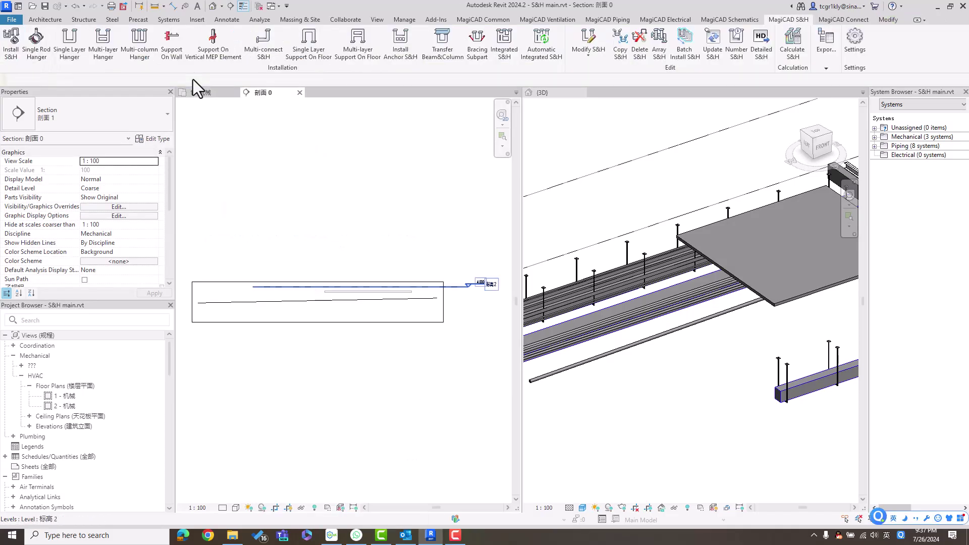
Tile the open views and set the section view's detail level to Fine along with its visual style.
key(w)
key(t)
mouse_move(333, 262)
middle_down()
mouse_move(362, 210)
mouse_move(365, 175)
middle_up()
click(222, 294)
click(234, 284)
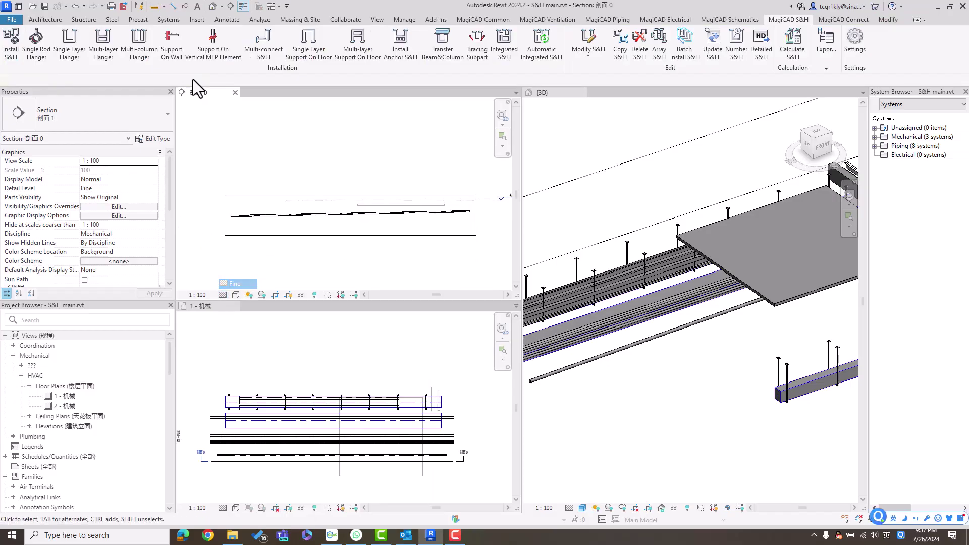
click(235, 294)
click(256, 233)
middle_drag(332, 429, 332, 407)
scroll(711, 387, down, 1)
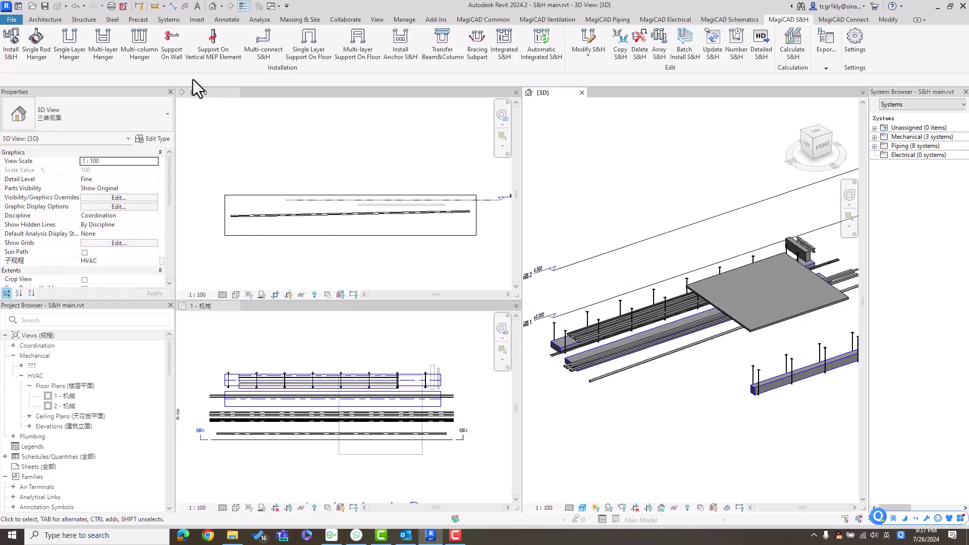
Install the generic rubber lined split clamp single rod hanger generi_caa_hh101_o_clamp, symbol generi_caa_hh101_o_clamp_M8, on the sloped pipe.
key(ctrl+Tab)
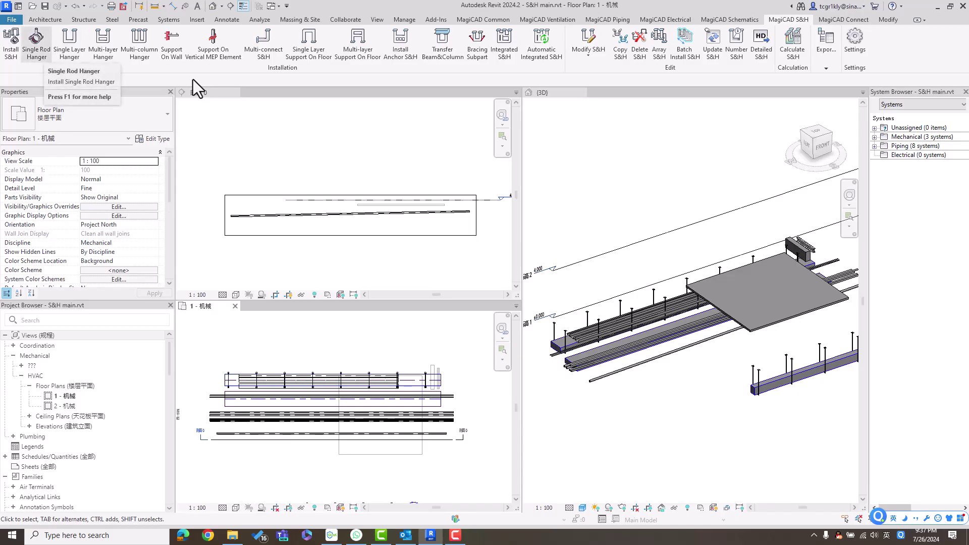
click(36, 43)
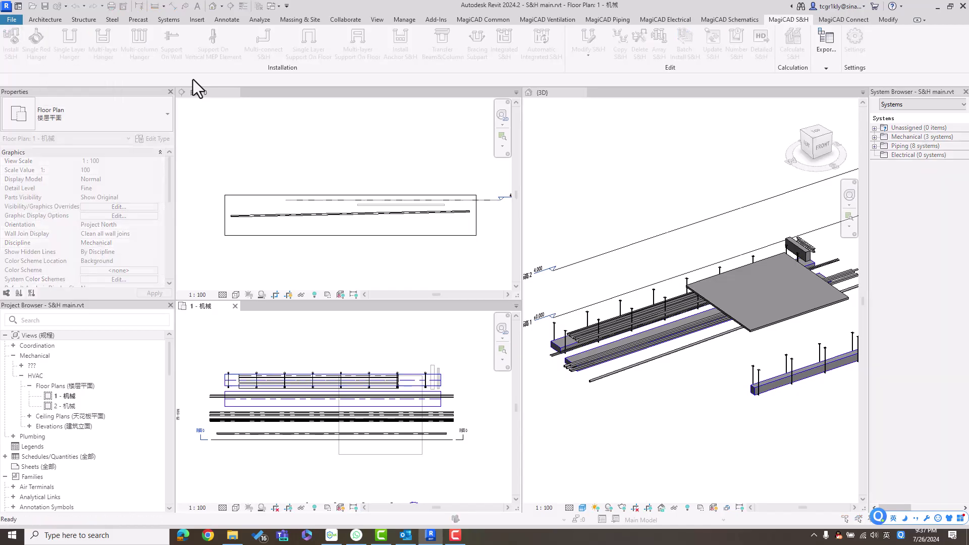
click(331, 433)
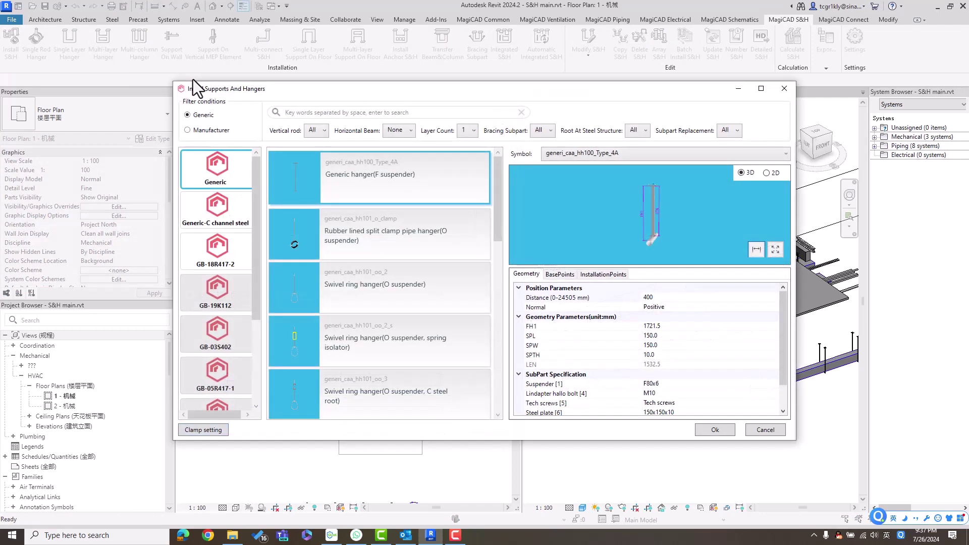
click(378, 233)
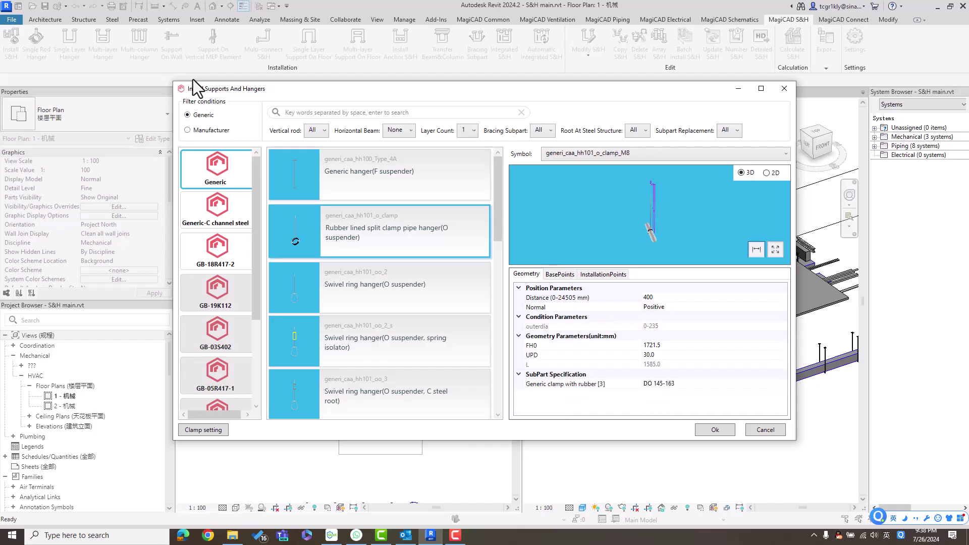
click(714, 430)
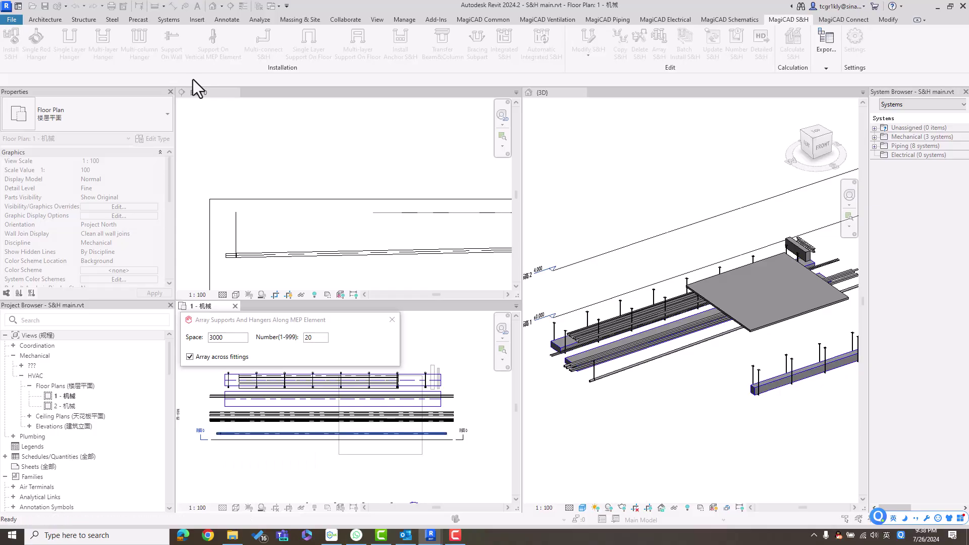
Array the single rod hanger along the sloped pipe with a spacing of 3000 and a number of 20, across fittings.
key(Return)
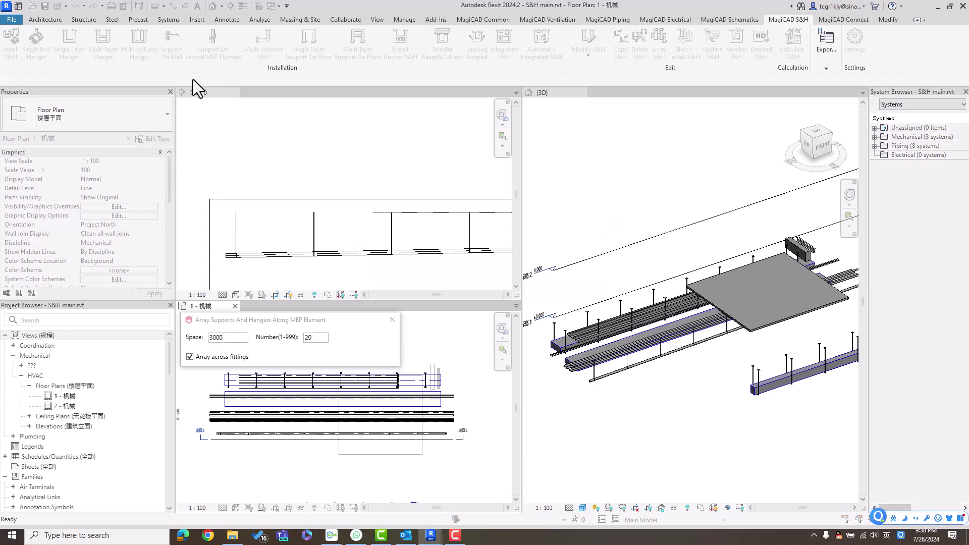
right_click(326, 159)
click(351, 166)
scroll(441, 245, up, 1)
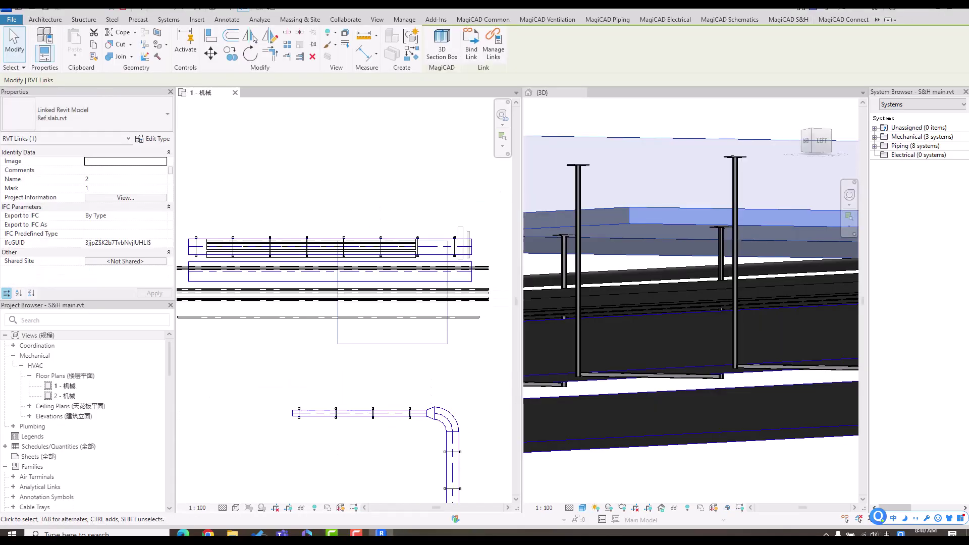
Examine in 3D and in the floor plan where the concrete beam and steel beam cross the east end of the upper duct.
key(Escape)
key(ctrl+Tab)
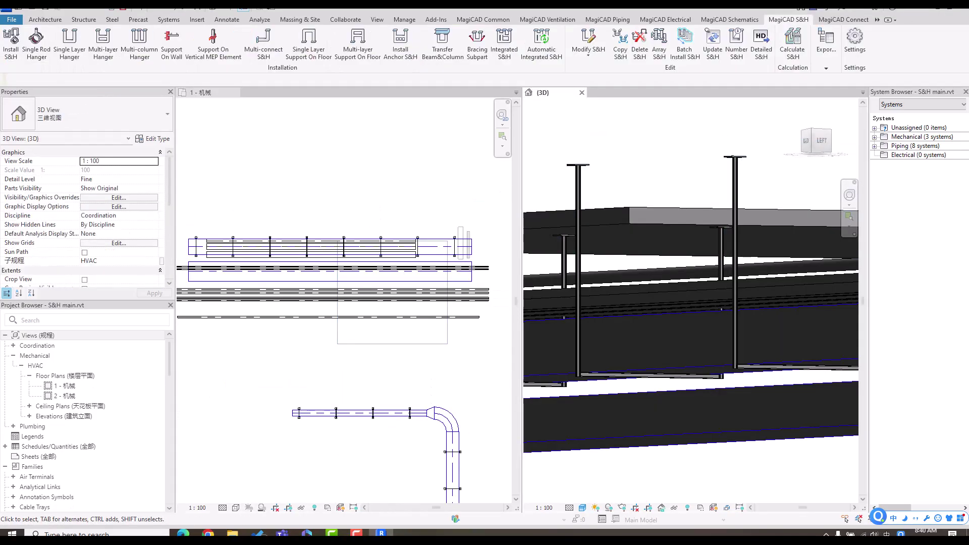
shift+middle_drag(690, 282, 606, 362)
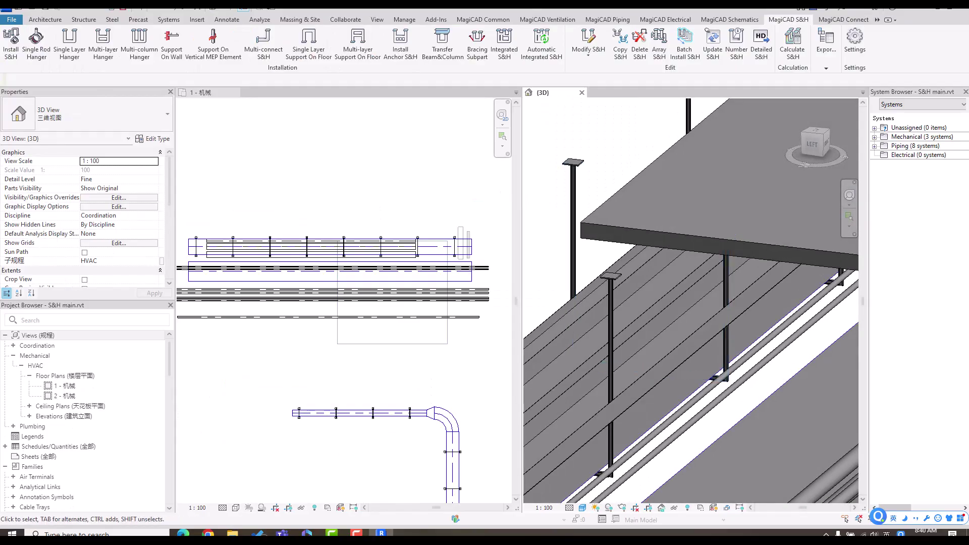
scroll(656, 202, down, 4)
shift+middle_drag(656, 228, 560, 247)
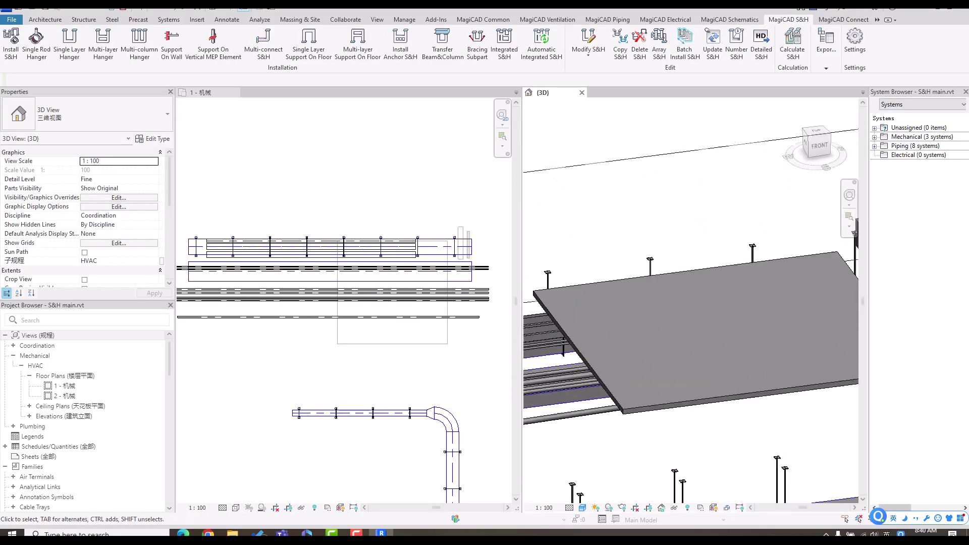
scroll(691, 302, up, 6)
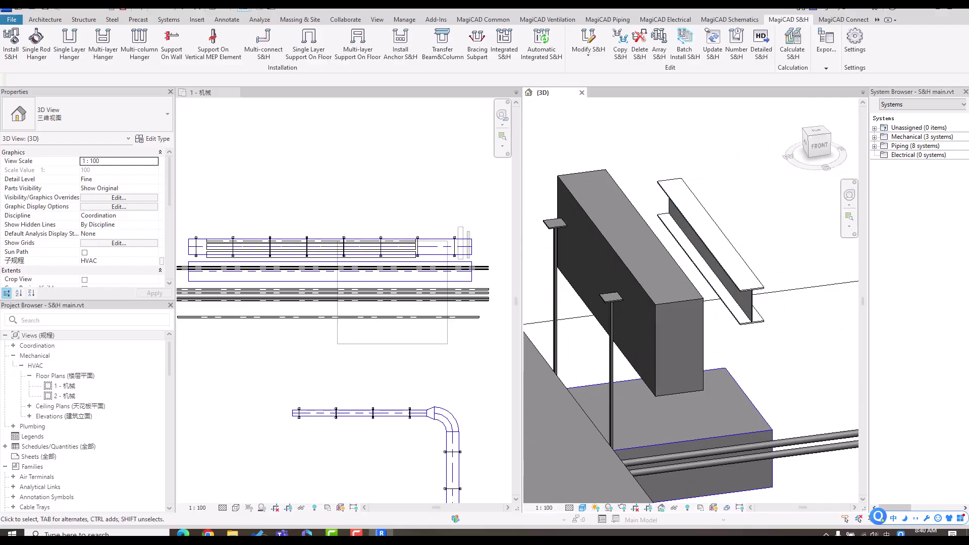
click(467, 202)
scroll(459, 205, up, 3)
middle_drag(459, 205, 409, 193)
scroll(449, 250, up, 4)
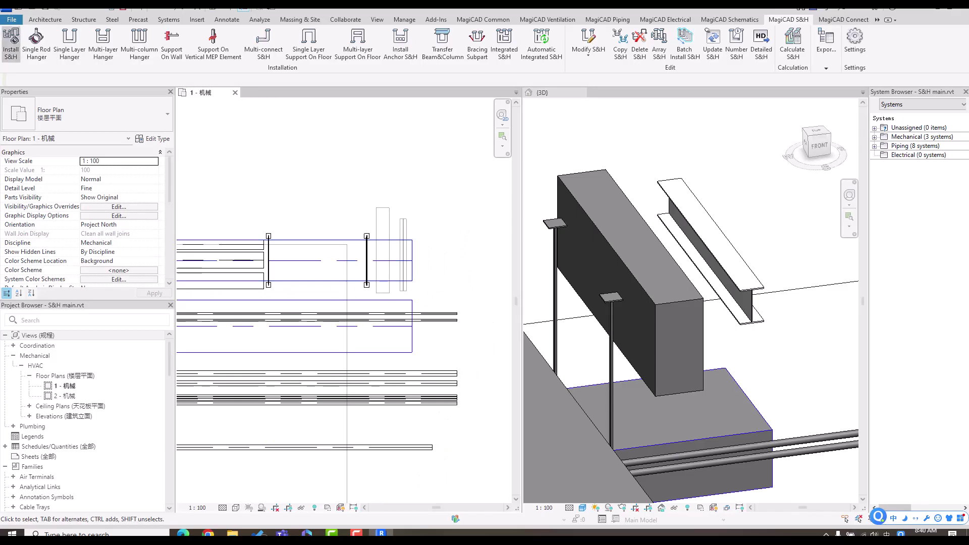
Install the Generic-C channel steel double suspenders hanger for one steel beam, symbol generi_CAN_HH_2xC41_C_BS1, on the upper duct at the steel beam.
click(10, 40)
scroll(404, 224, up, 3)
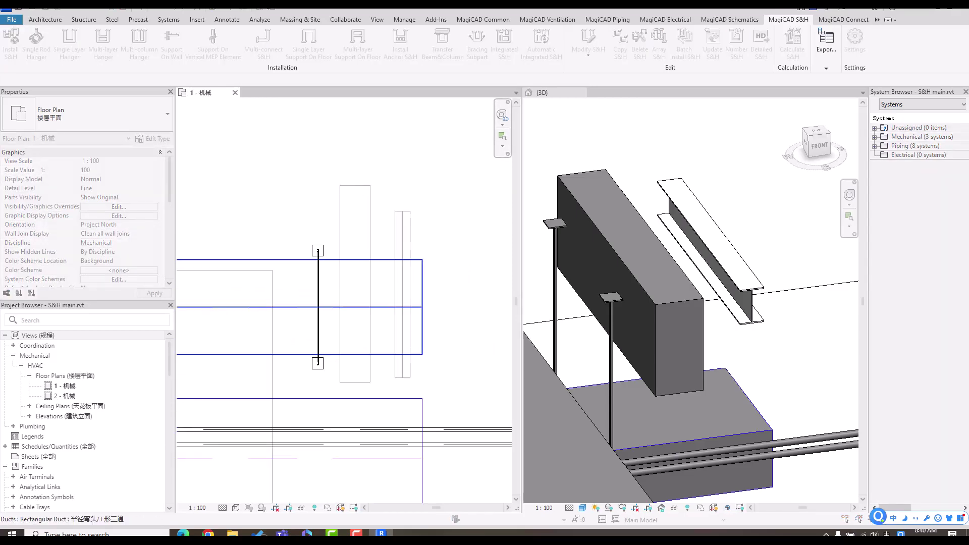
click(404, 259)
key(Return)
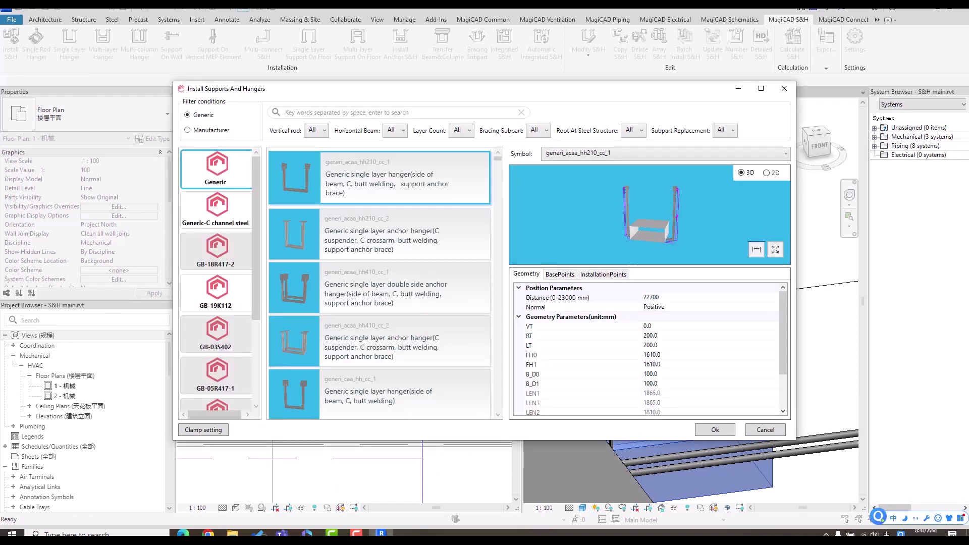
click(216, 210)
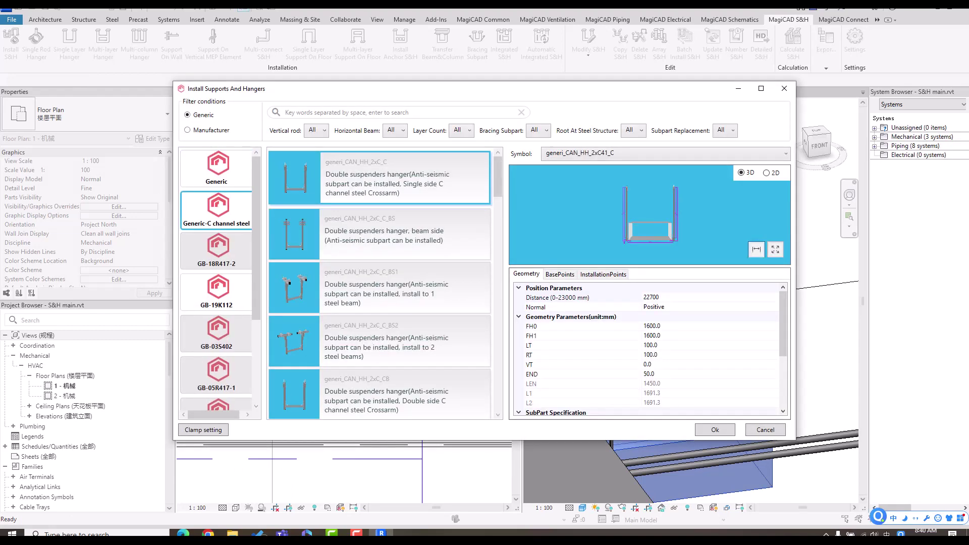
click(379, 288)
scroll(649, 214, up, 4)
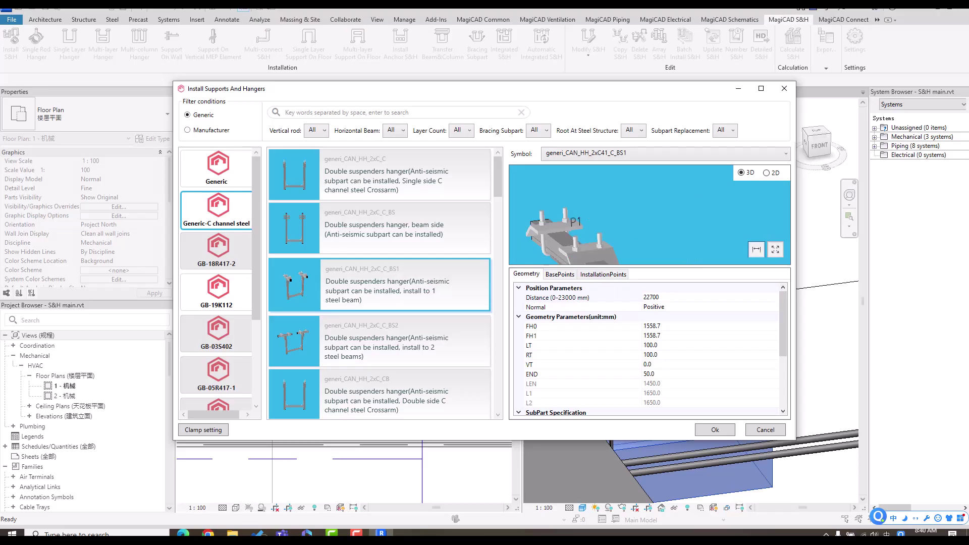
drag(782, 323, 782, 373)
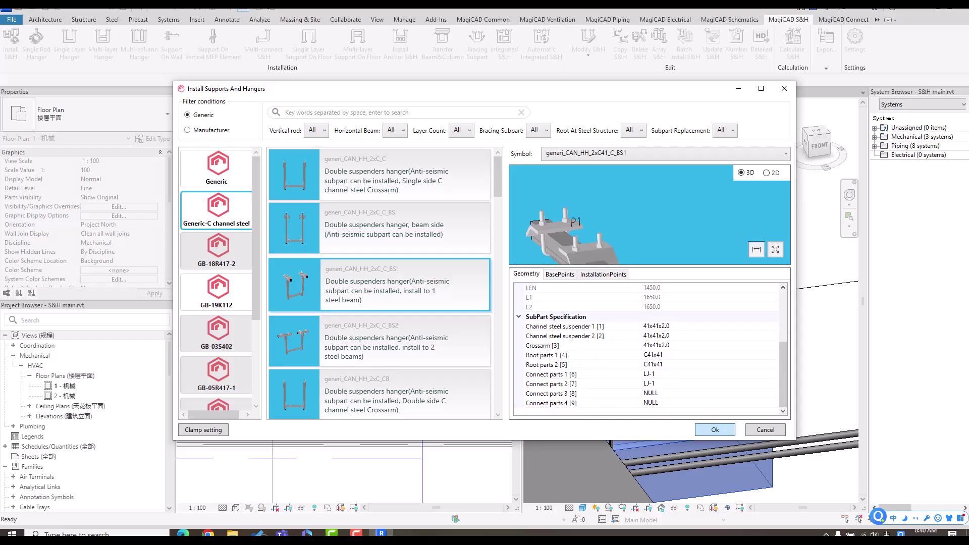
click(714, 430)
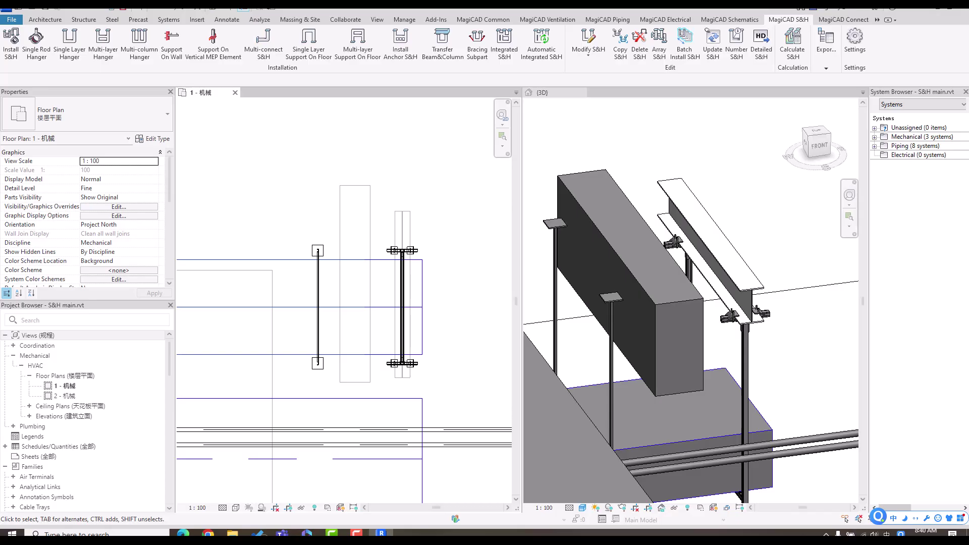
Inspect in 3D how the new hanger's beam clamp assembly grips the lower flange of the steel beam.
click(807, 373)
shift+middle_drag(807, 373, 769, 353)
middle_drag(777, 435, 616, 273)
click(674, 276)
scroll(775, 224, up, 5)
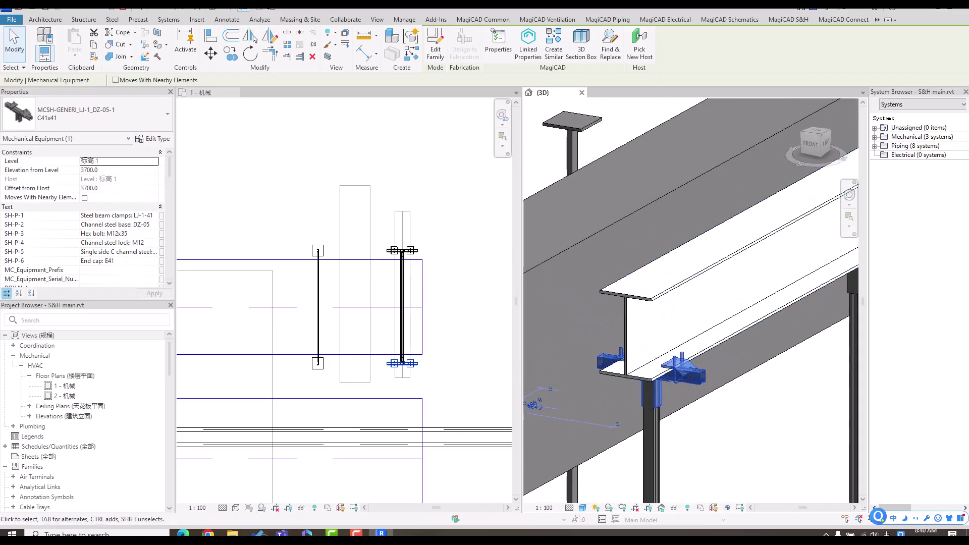
scroll(681, 366, up, 3)
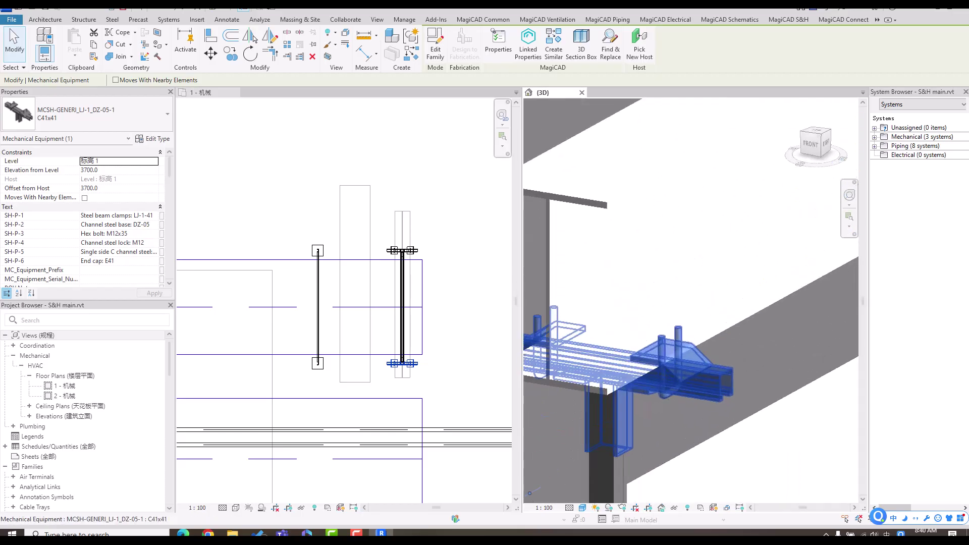
scroll(686, 363, down, 5)
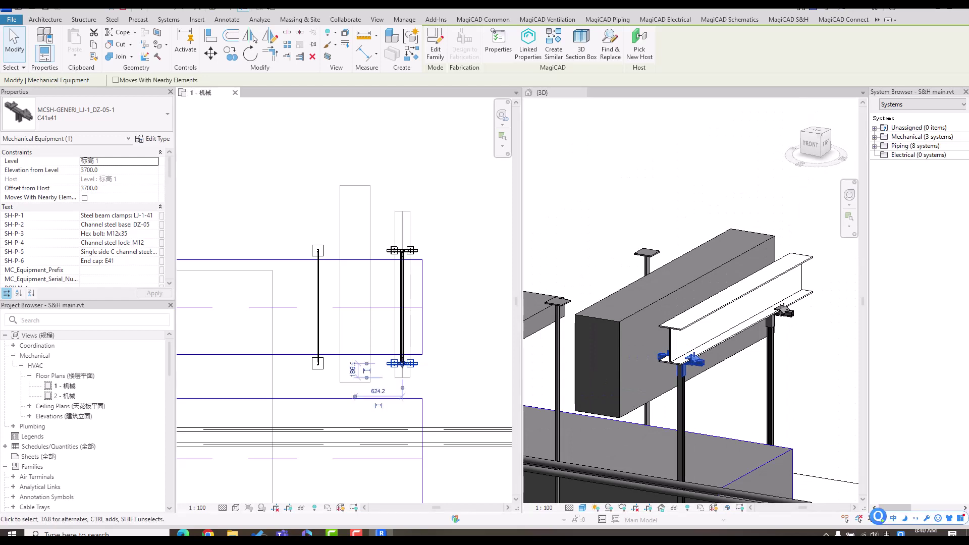
Move the northernmost rectangular duct a short distance north in the floor plan and check its hangers' position in 3D.
scroll(269, 176, down, 4)
middle_drag(268, 177, 386, 188)
key(Escape)
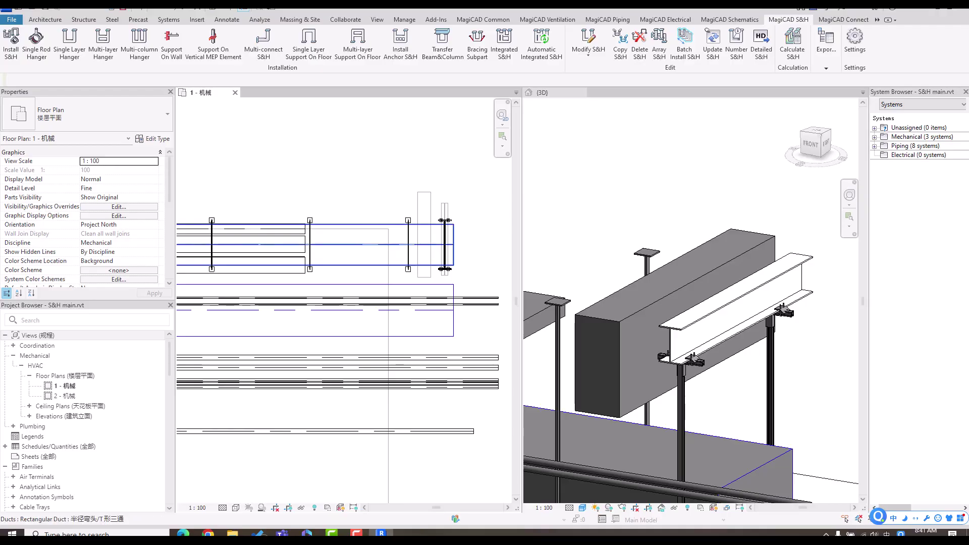
click(347, 224)
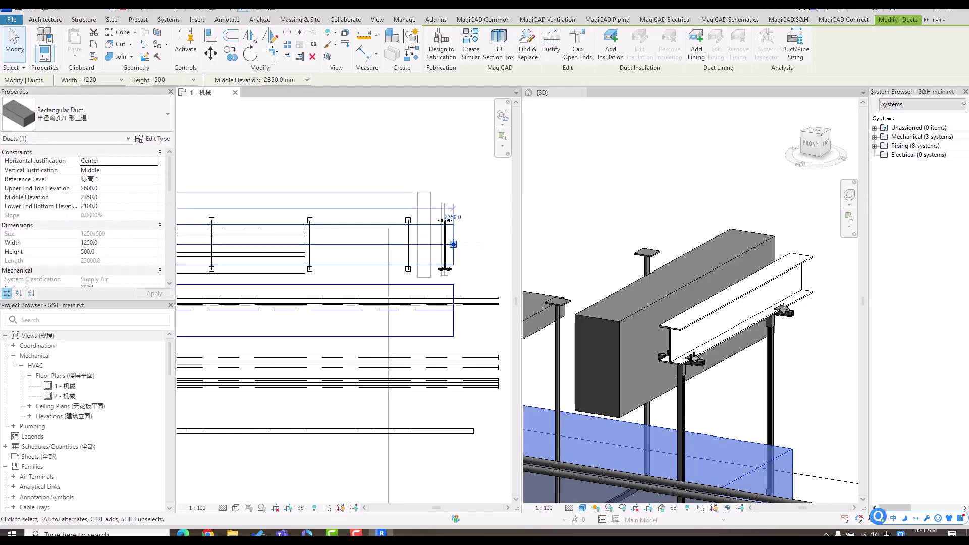
key(m)
key(v)
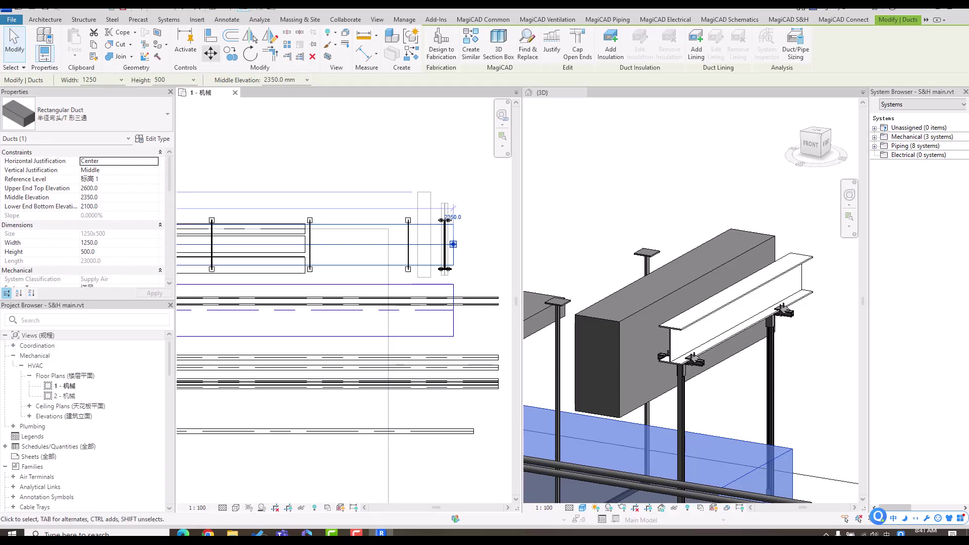
click(361, 199)
click(361, 183)
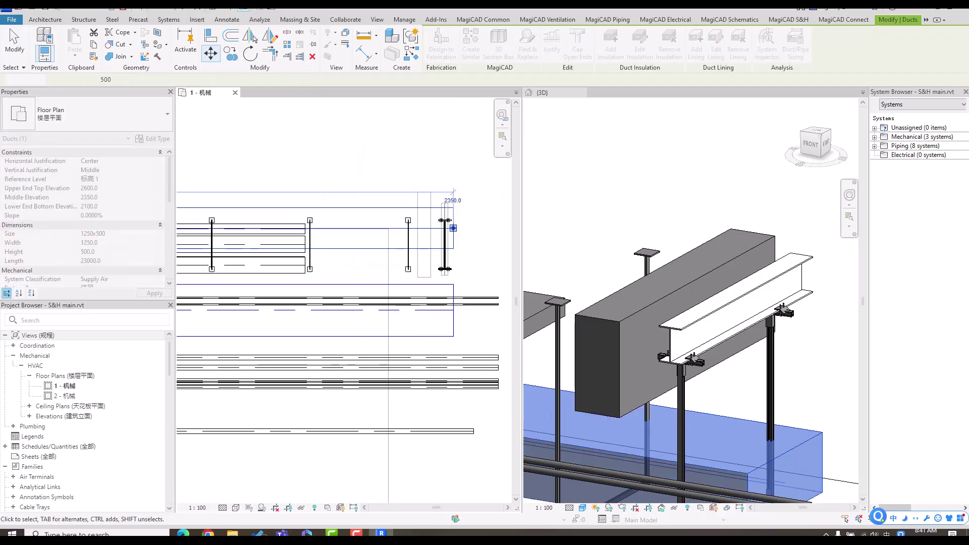
key(Escape)
scroll(703, 195, down, 2)
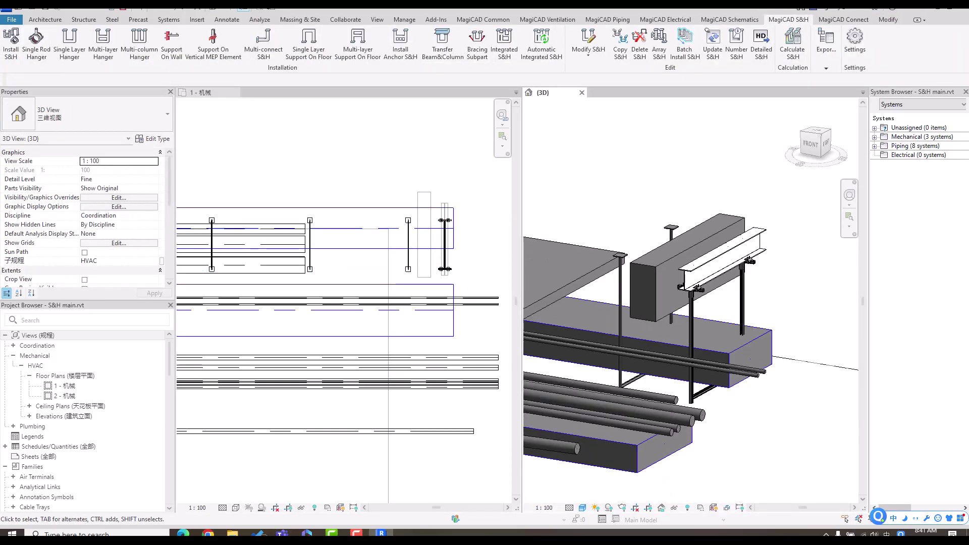
shift+middle_drag(620, 282, 732, 310)
shift+middle_drag(656, 313, 737, 229)
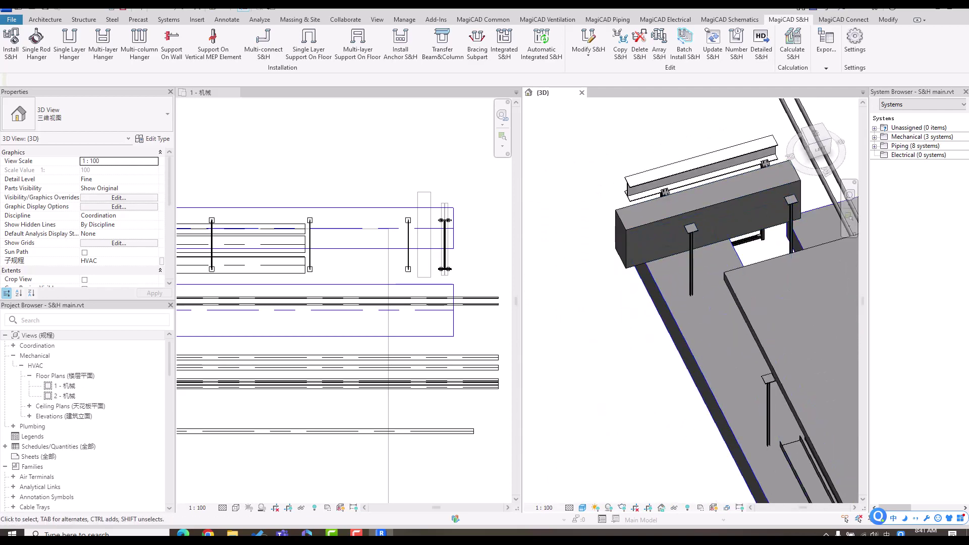
Update all supports and hangers of the moved duct with Update S&H and check them in 3D.
click(378, 156)
scroll(378, 157, down, 6)
middle_drag(378, 156, 445, 192)
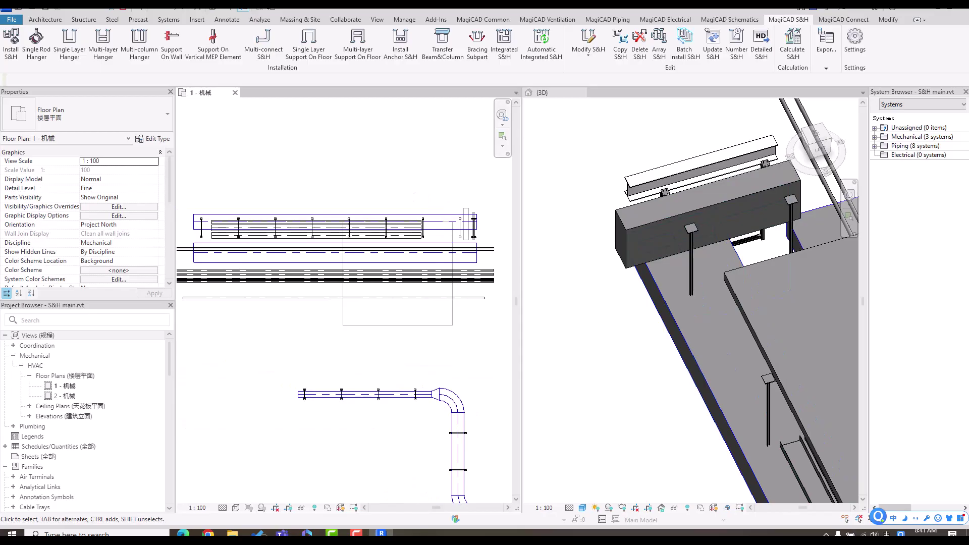
scroll(439, 189, down, 1)
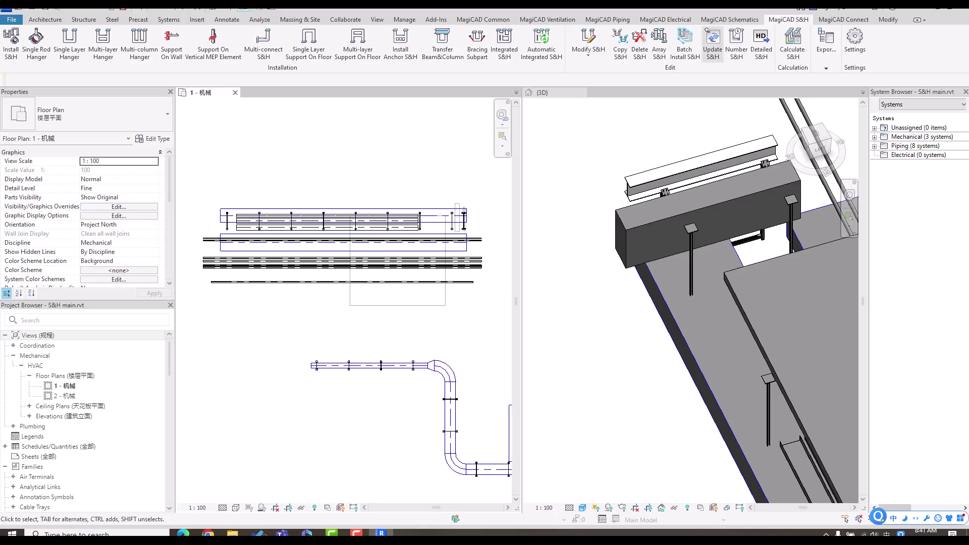
click(713, 43)
drag(205, 164, 488, 295)
click(52, 80)
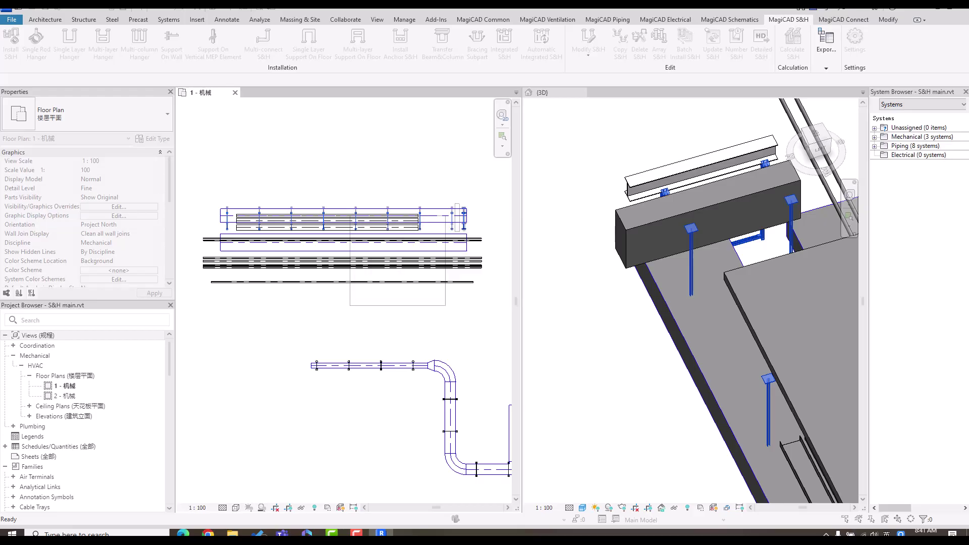
middle_drag(632, 303, 614, 285)
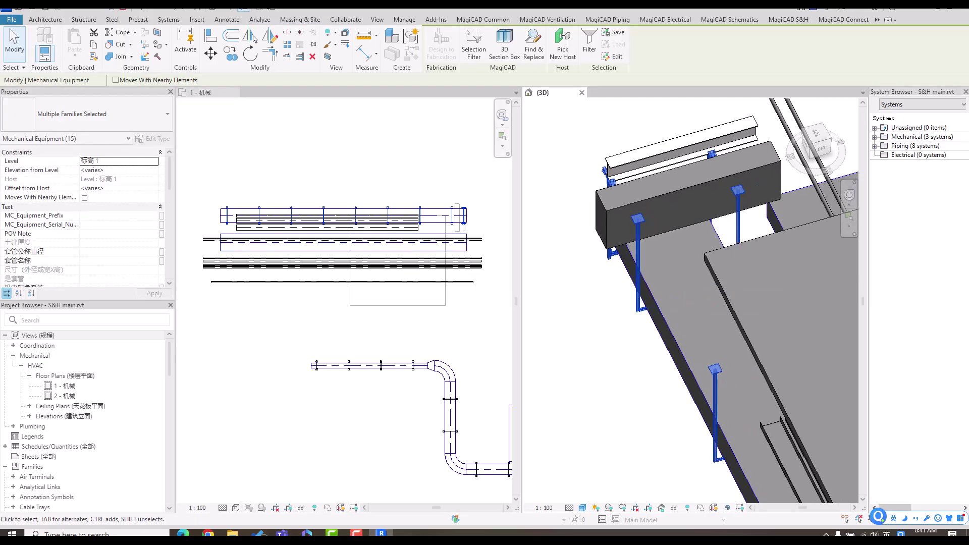
key(ctrl+Tab)
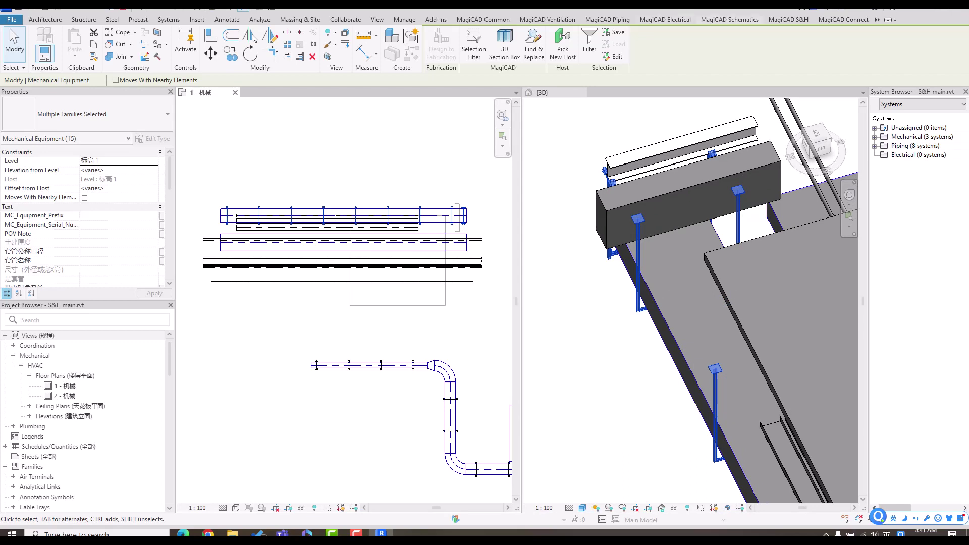
click(787, 19)
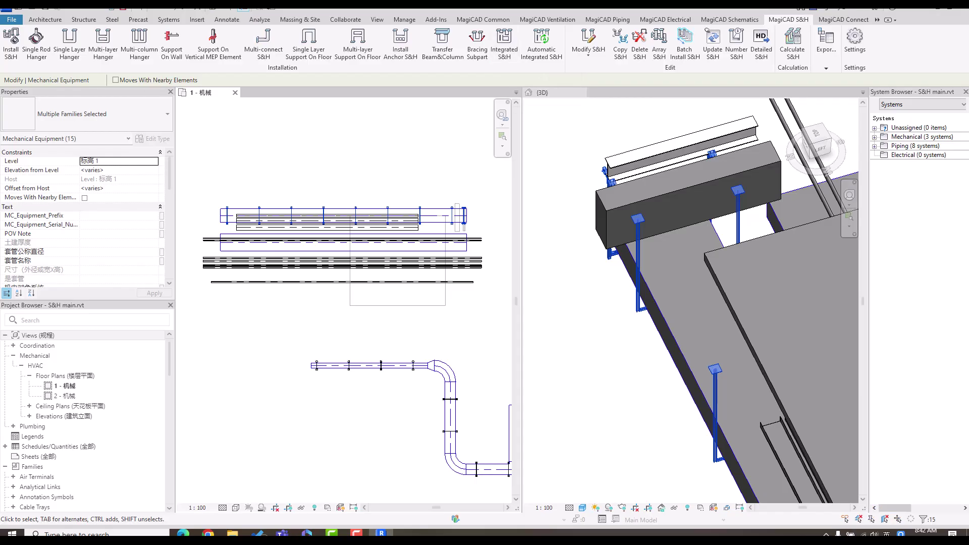
key(Escape)
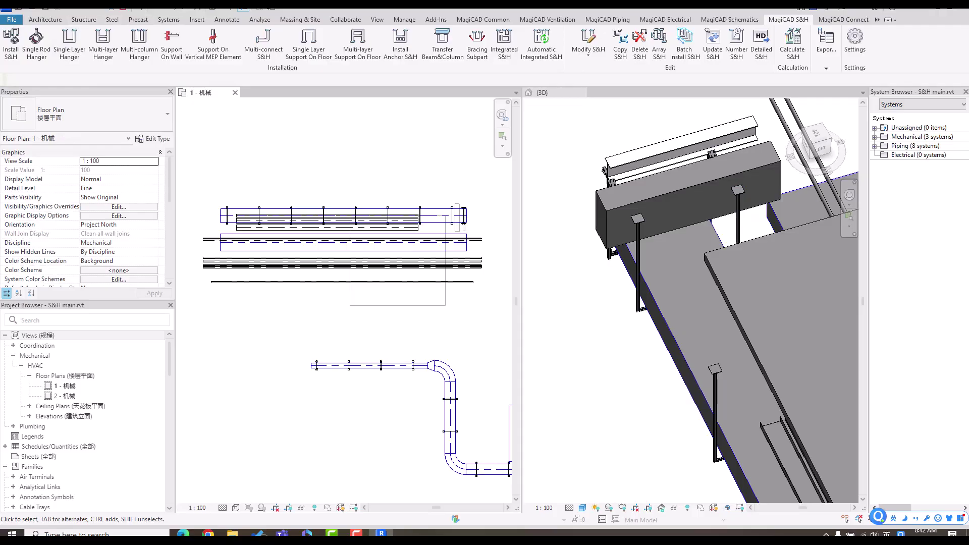
Cut a north-south section across the ducts and pipes near their west end, limit its depth to just beyond the cut, and open it.
click(231, 8)
click(244, 188)
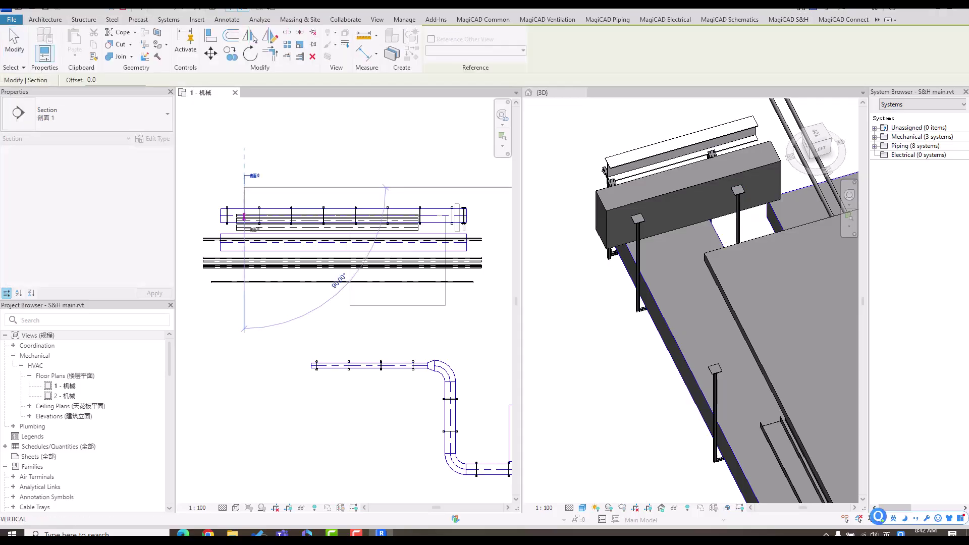
click(244, 306)
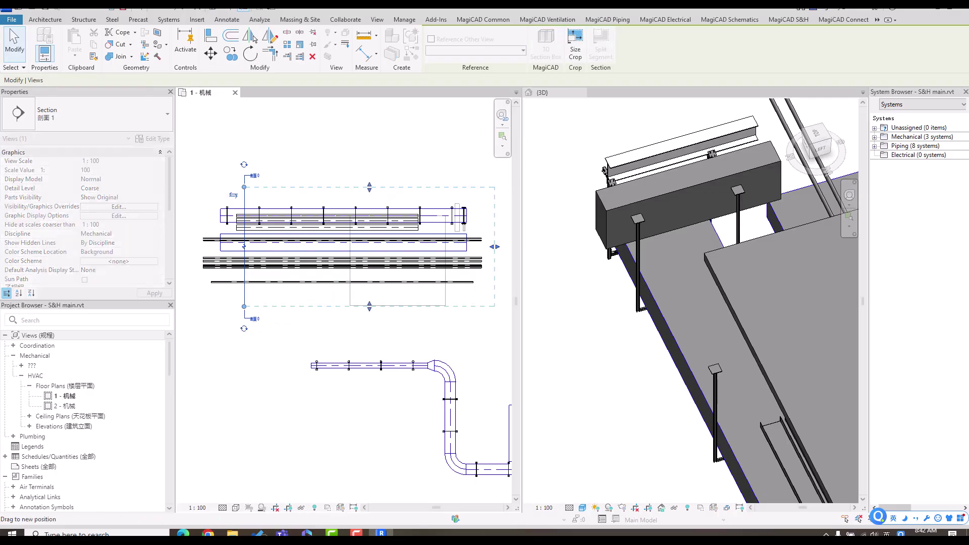
right_click(246, 306)
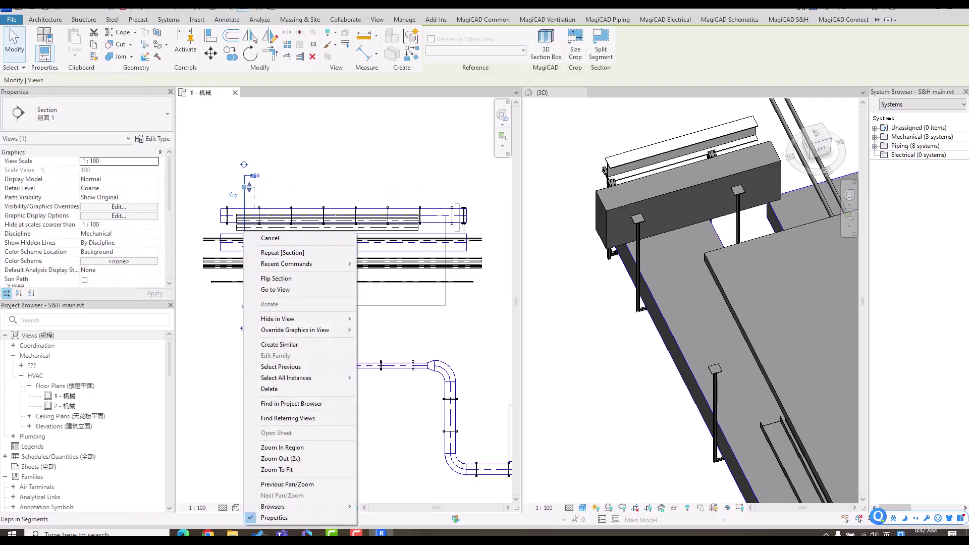
click(275, 289)
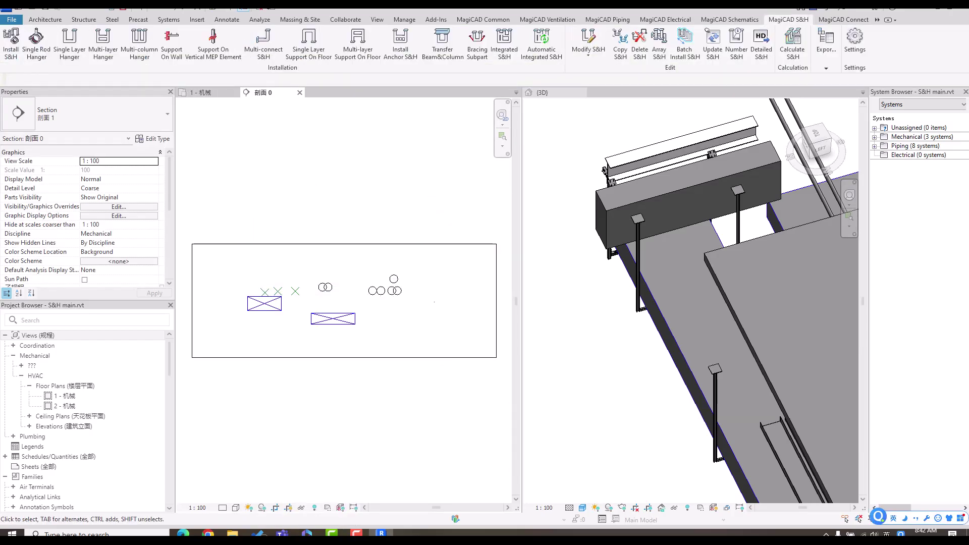
Set the section view's detail level to Fine, tile the open views and fit the model in all of them.
click(222, 507)
click(229, 499)
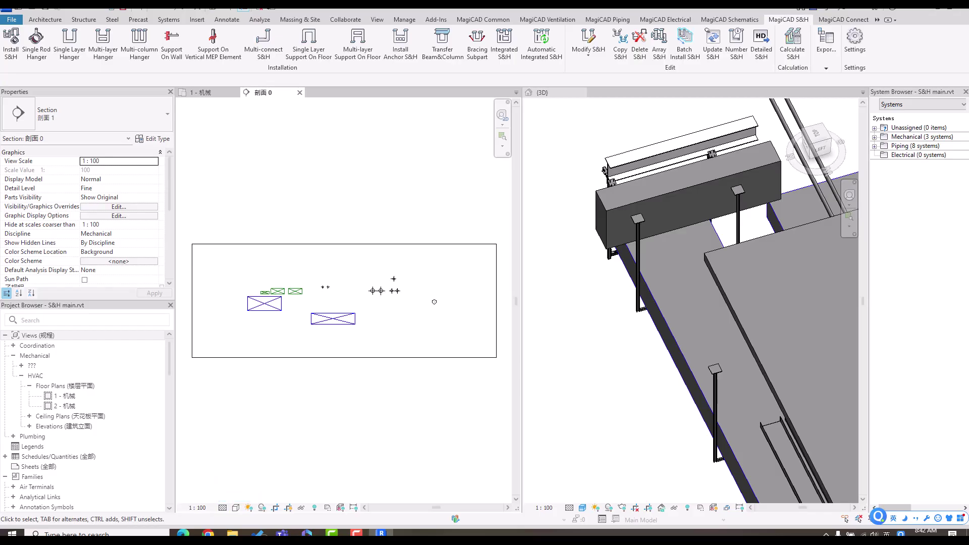
key(w)
key(t)
key(z)
key(a)
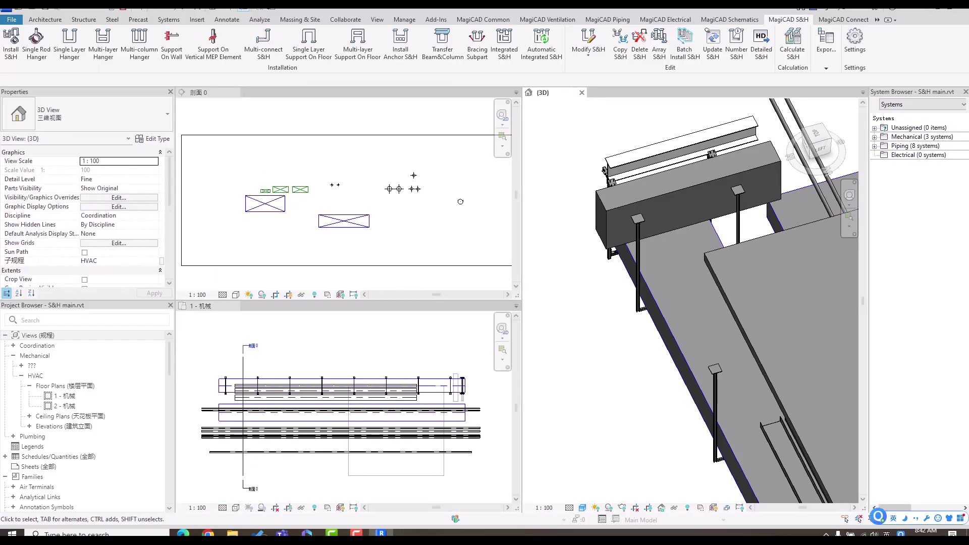
click(303, 242)
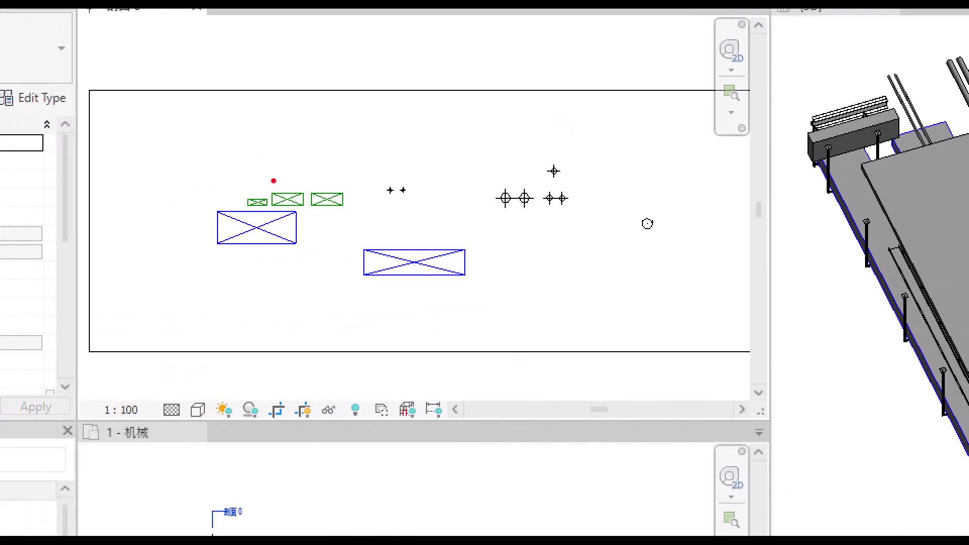
mouse_move(356, 97)
mouse_down()
mouse_move(353, 294)
mouse_move(467, 279)
mouse_up()
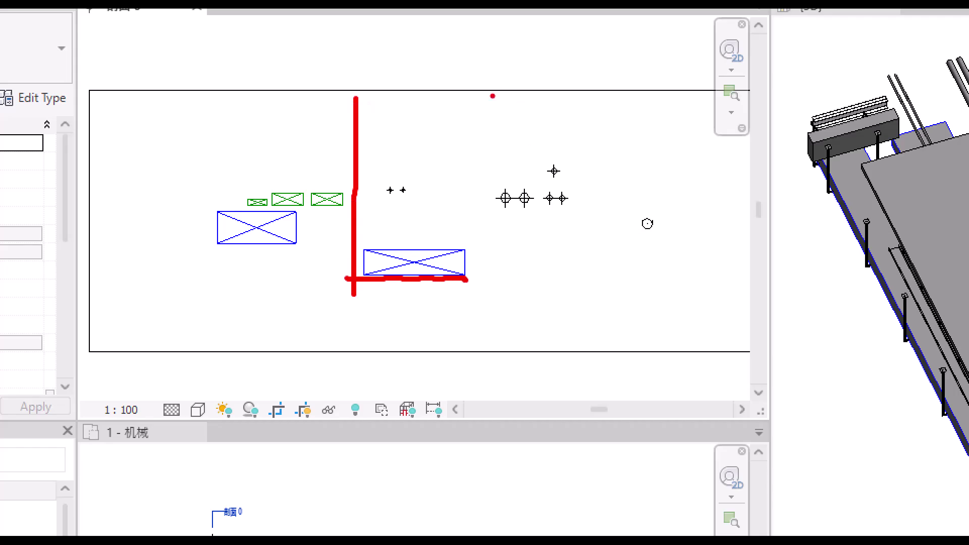
drag(475, 97, 475, 305)
drag(478, 215, 595, 214)
drag(597, 95, 592, 227)
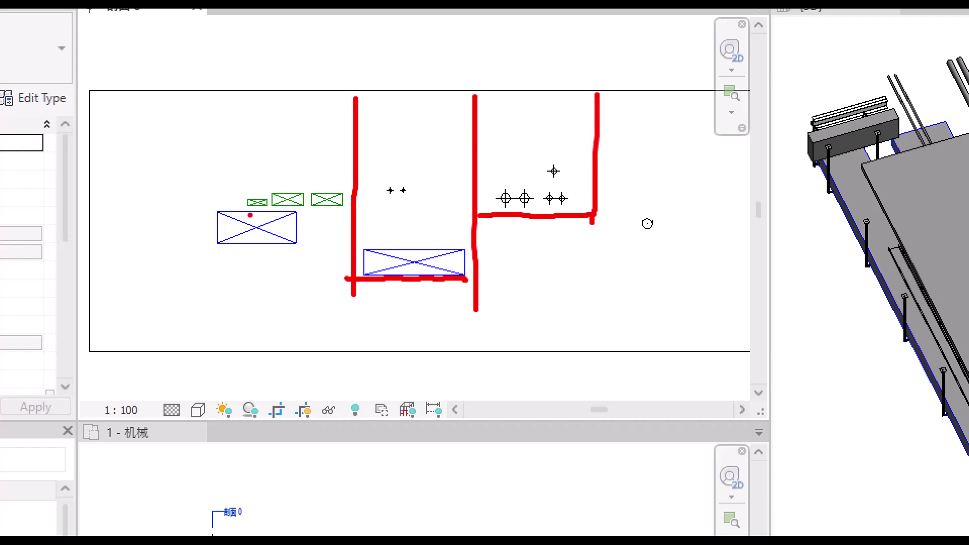
drag(208, 250, 353, 245)
drag(203, 93, 197, 244)
drag(208, 206, 353, 212)
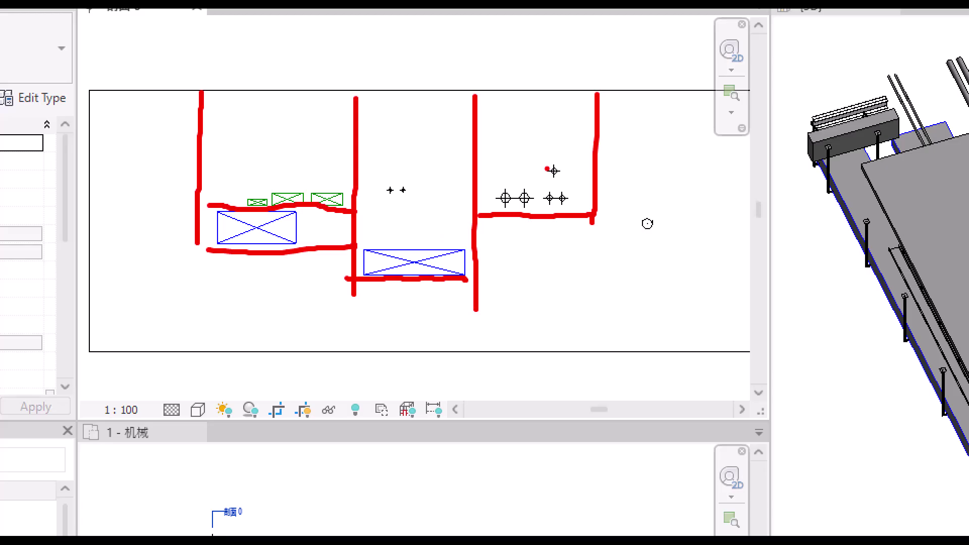
key(Escape)
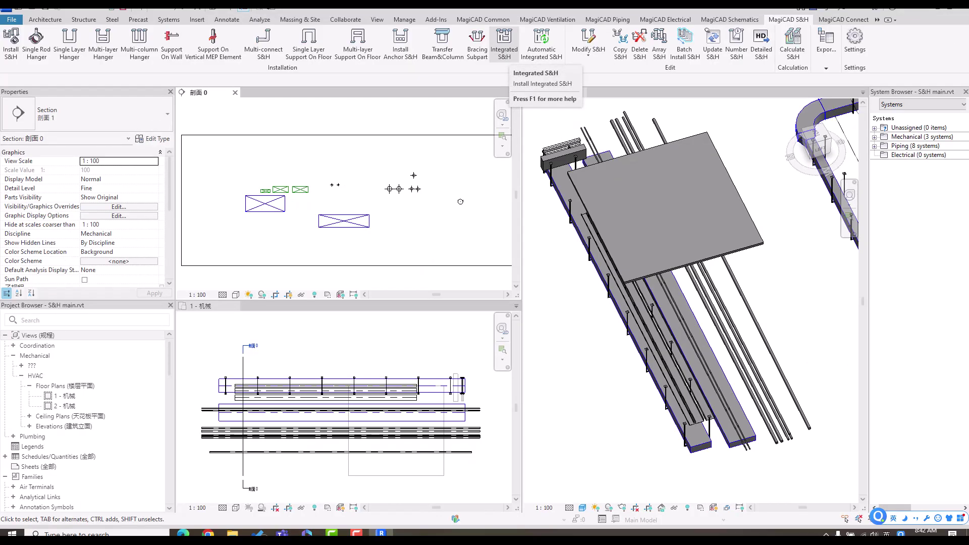
Install a double-layer C channel hanger of type generi_CAN_HH220_2xC_2xC around the wide lower duct and the two small pipes above it in the section.
scroll(335, 180, up, 1)
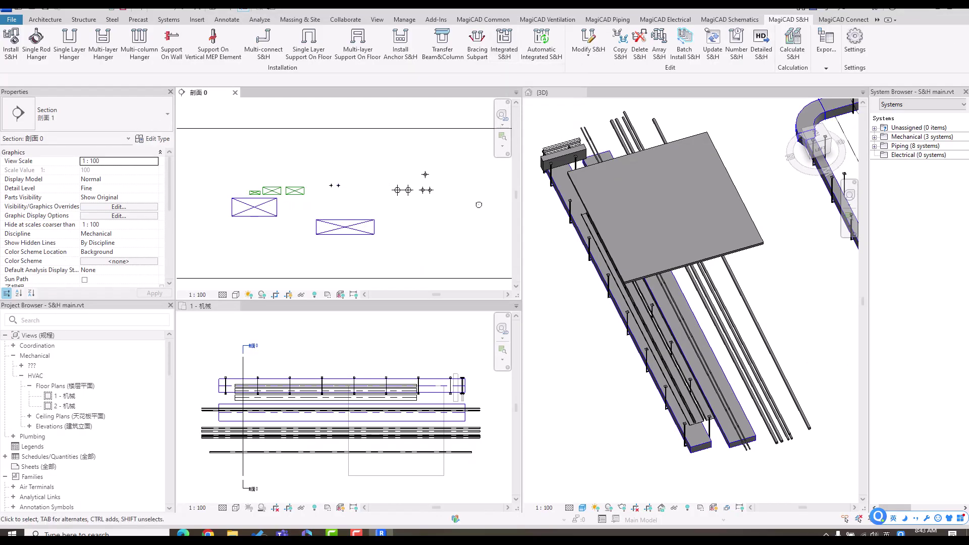
click(11, 43)
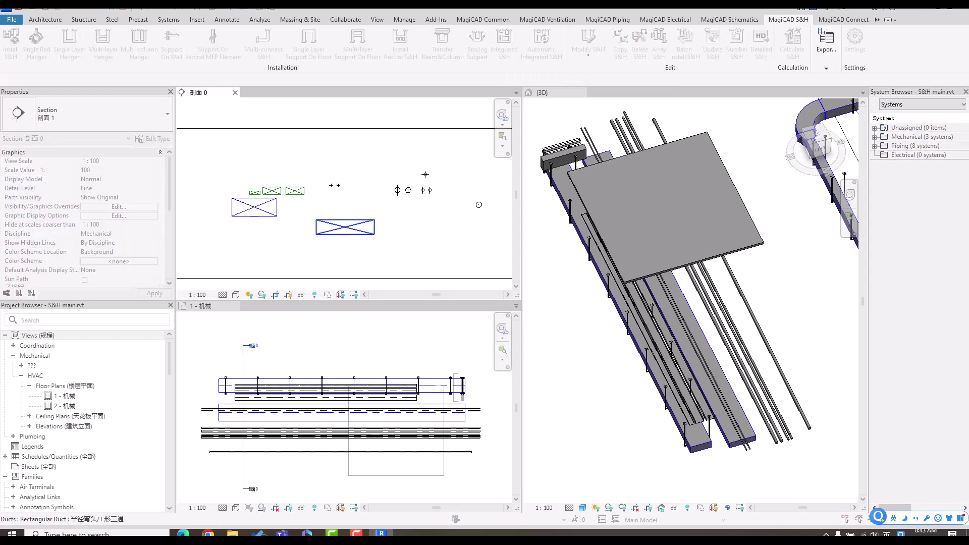
click(345, 227)
drag(301, 141, 395, 259)
key(Return)
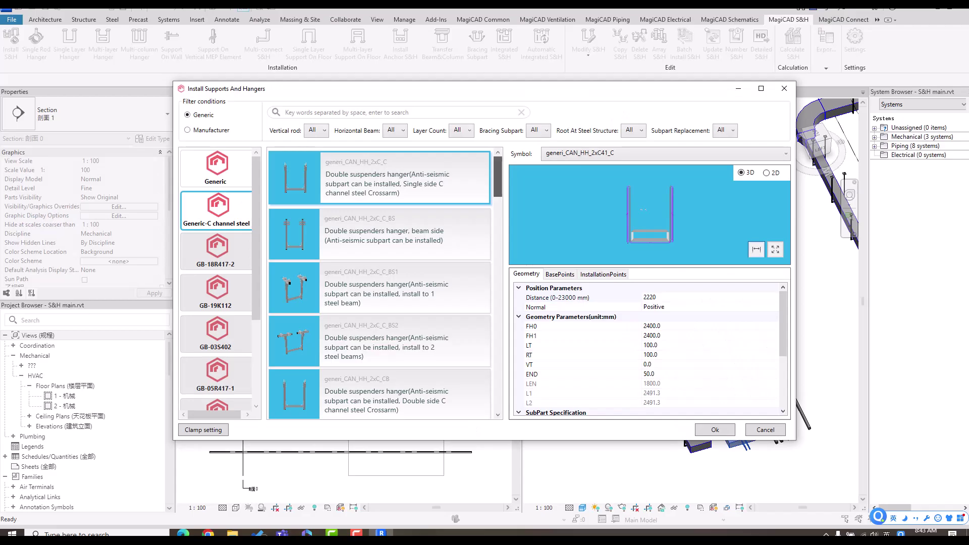
scroll(379, 284, down, 4)
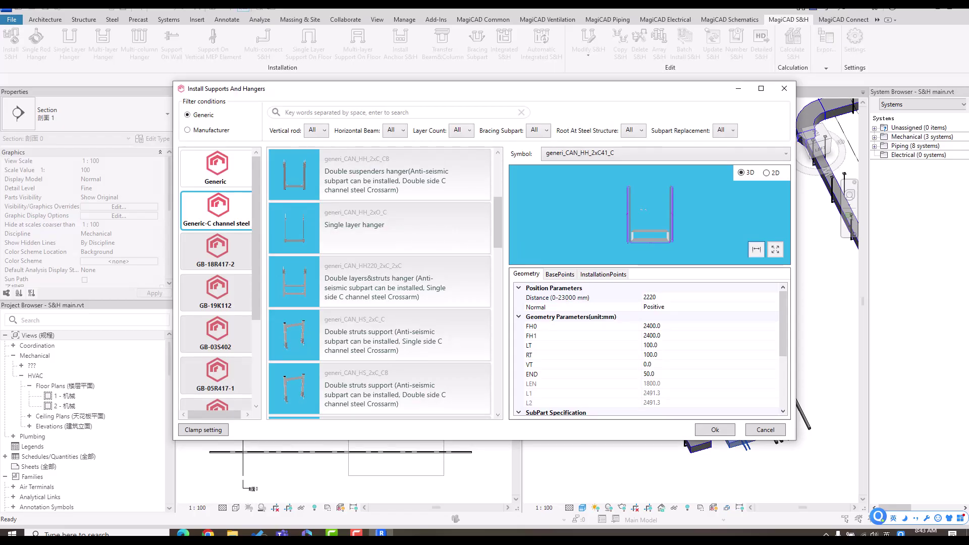
click(379, 281)
scroll(681, 212, up, 4)
scroll(681, 212, down, 3)
drag(782, 318, 782, 380)
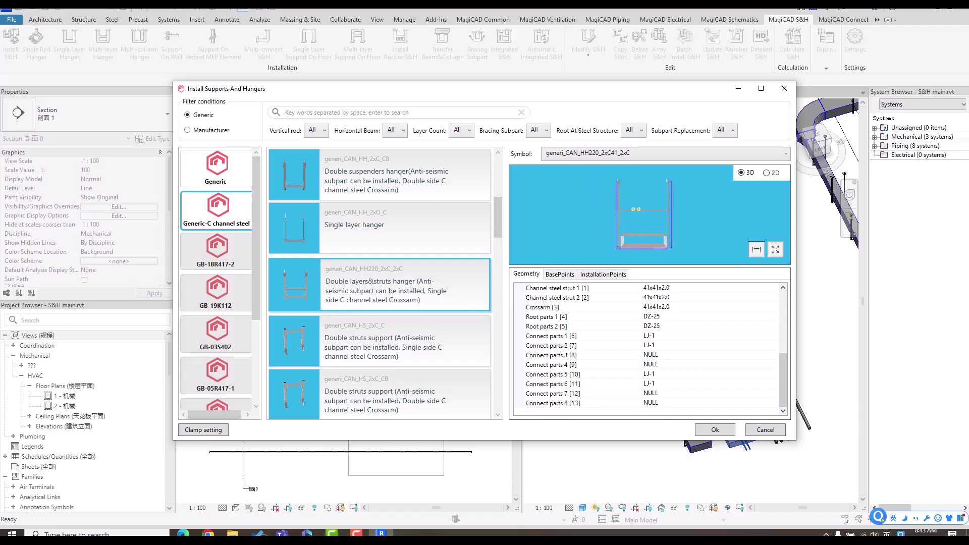
click(714, 429)
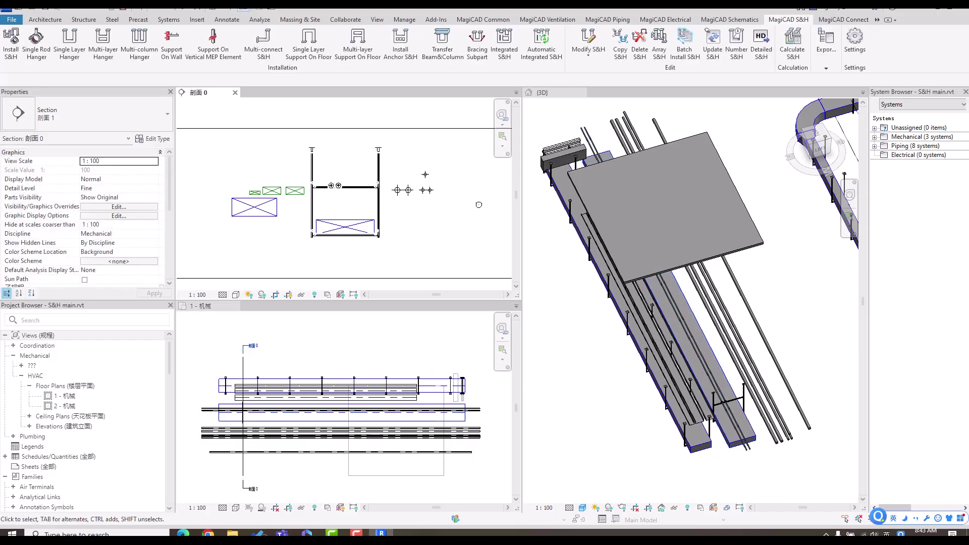
Set the section to Wireframe and attach an L-shape hanger, generi_CAN_HH_L_C_C, as Integrated S&H around the other blue duct and three green runs.
click(235, 295)
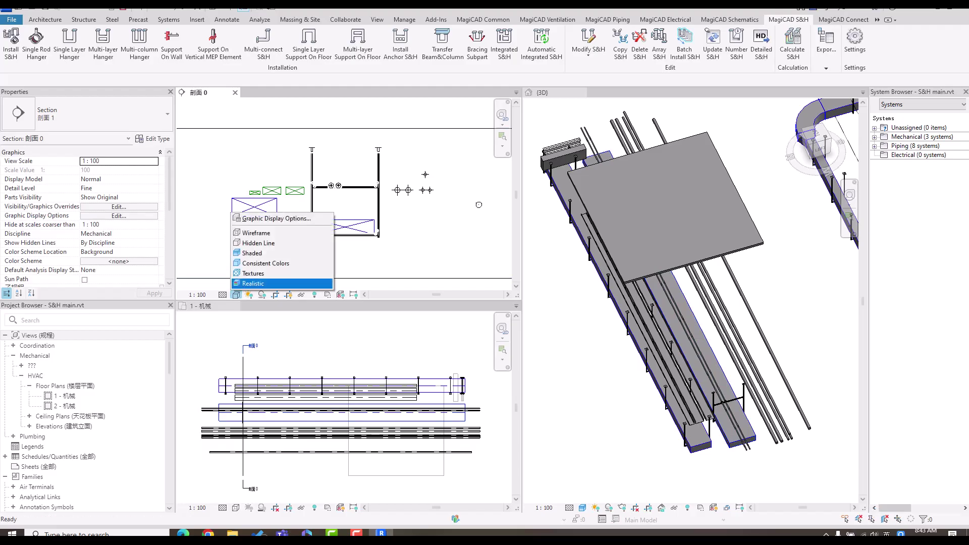
click(317, 233)
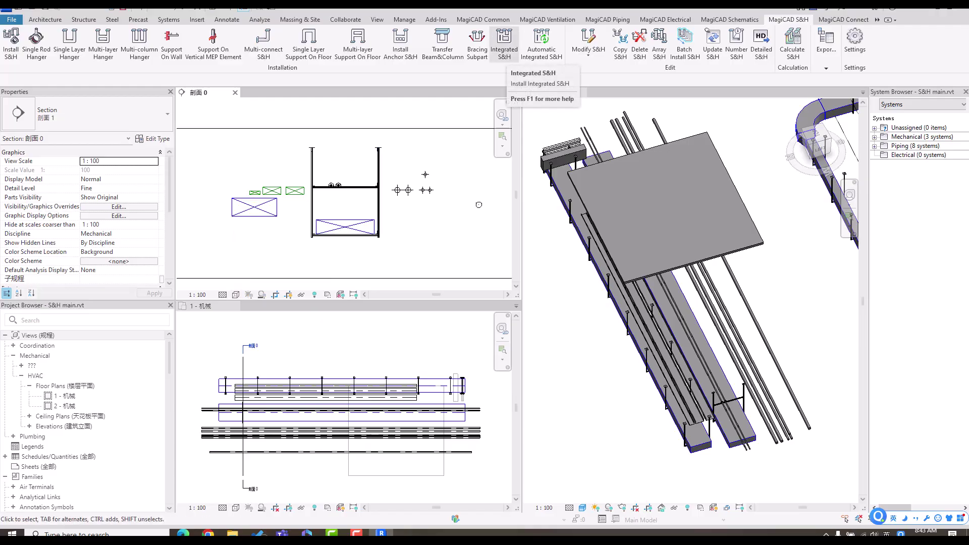
click(504, 43)
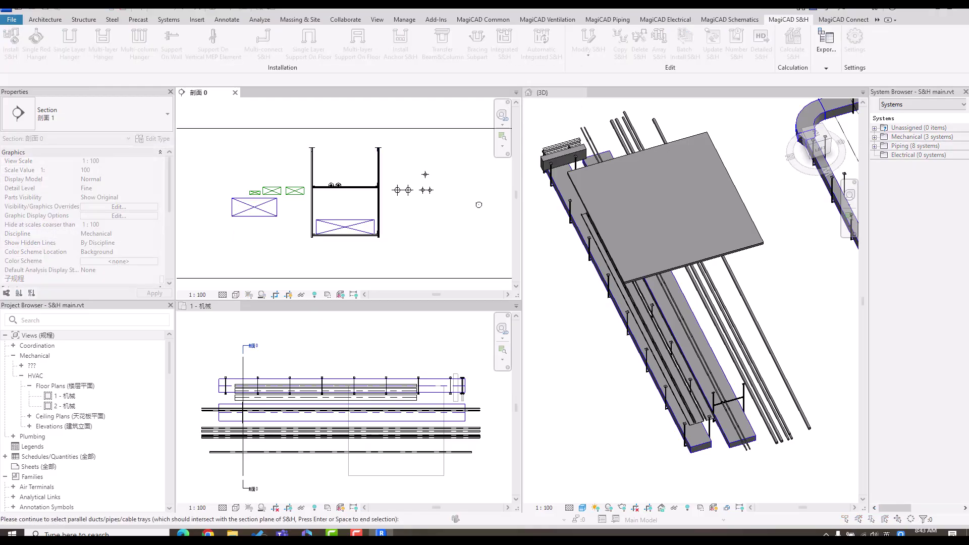
drag(205, 145, 317, 229)
key(Return)
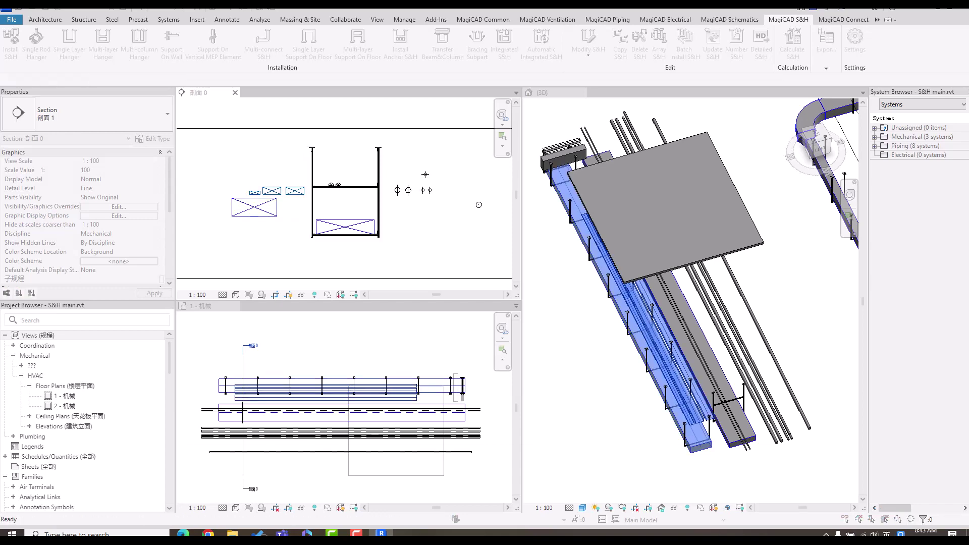
drag(497, 176, 498, 385)
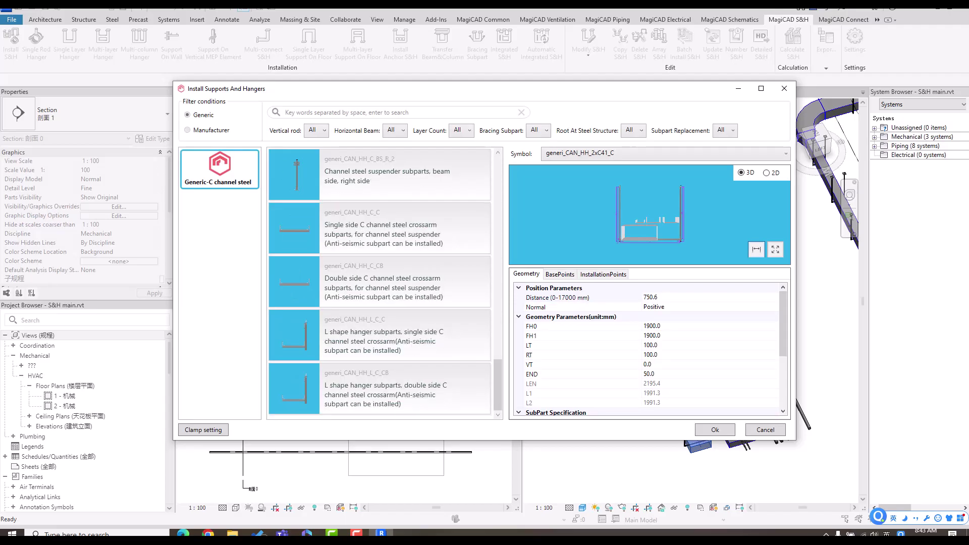
click(378, 335)
scroll(651, 217, up, 3)
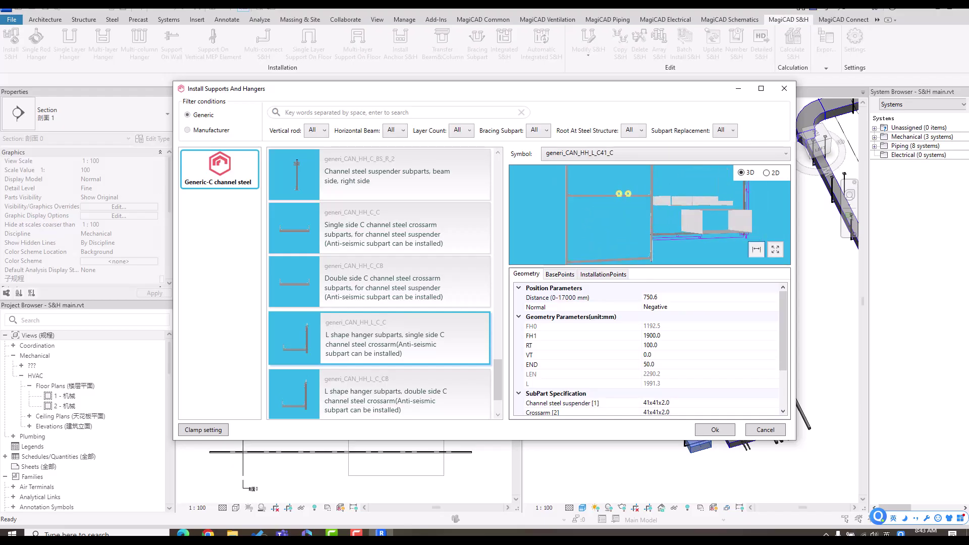
click(713, 429)
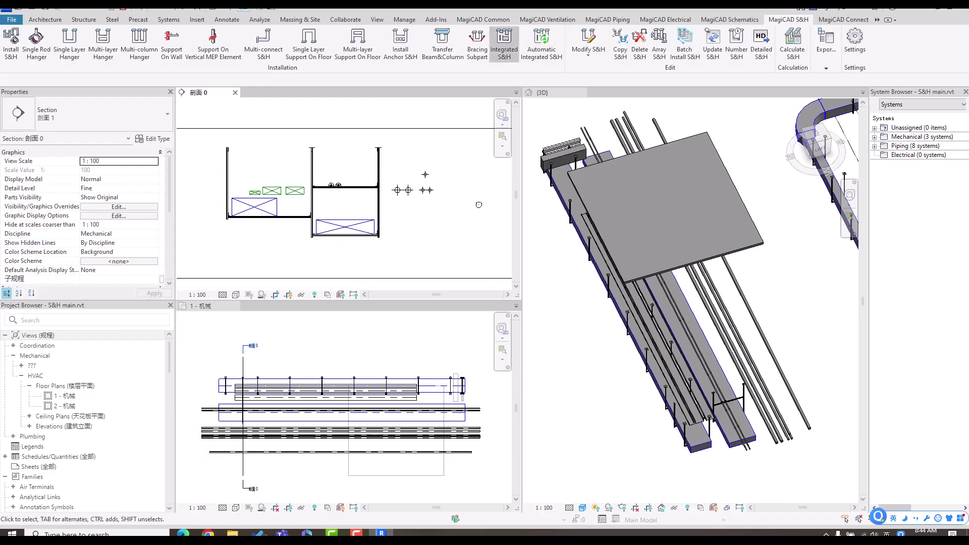
Add a single side C channel crossarm, generi_CAN_HH_C_C, as Integrated S&H beneath the three green rectangular runs between the existing suspenders.
click(503, 44)
click(227, 182)
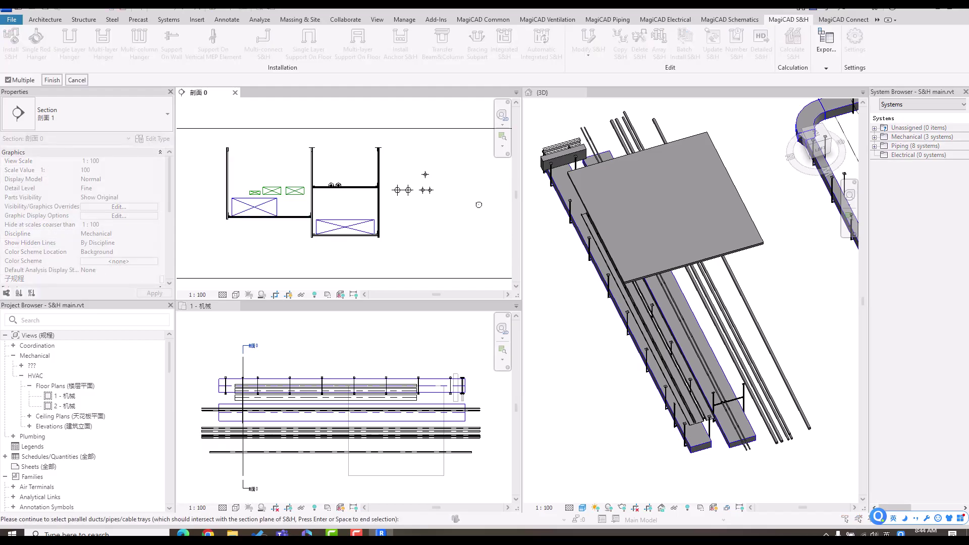
drag(209, 165, 305, 199)
click(52, 80)
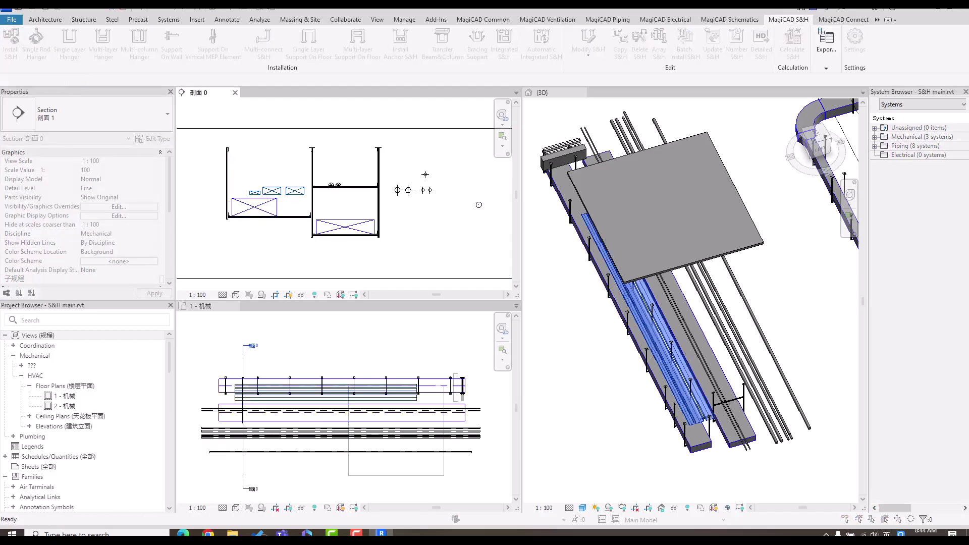
scroll(378, 282, down, 10)
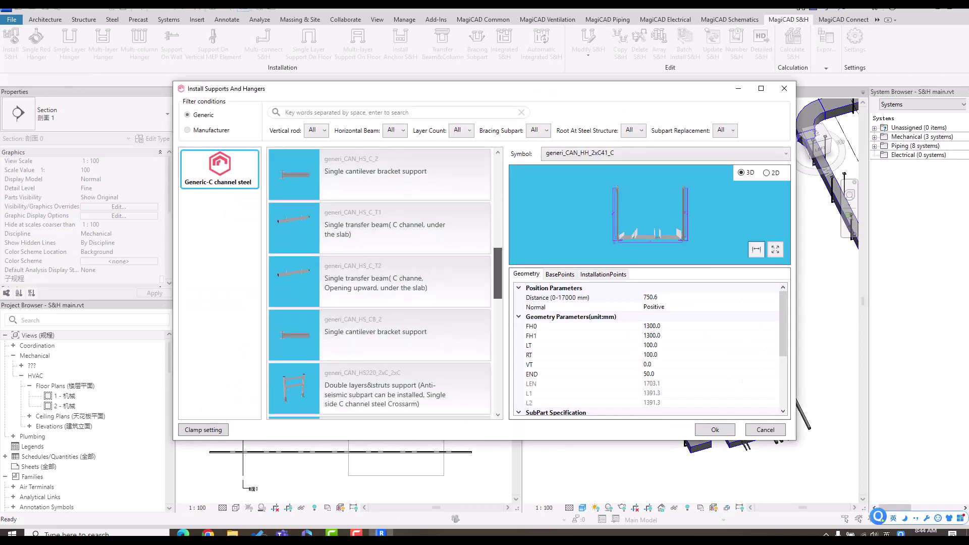
click(450, 341)
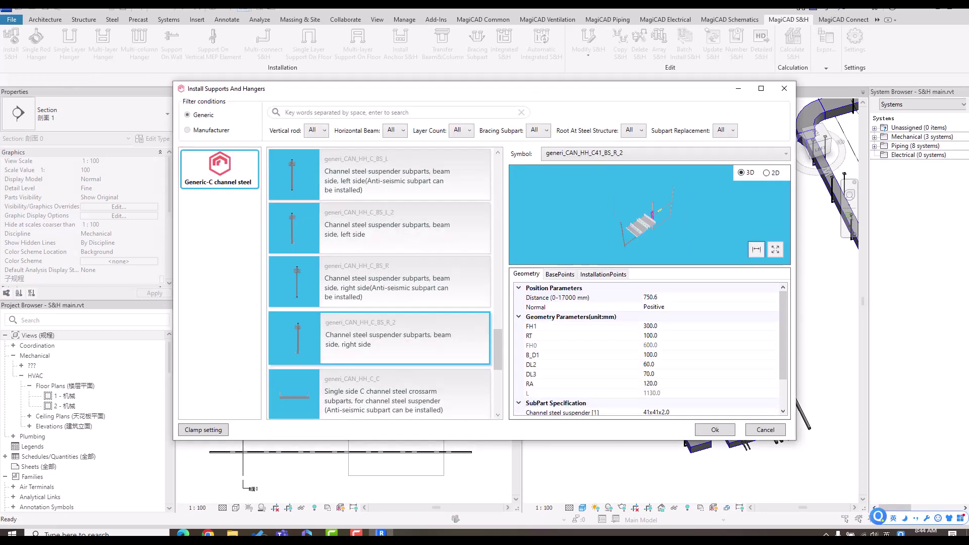
click(451, 383)
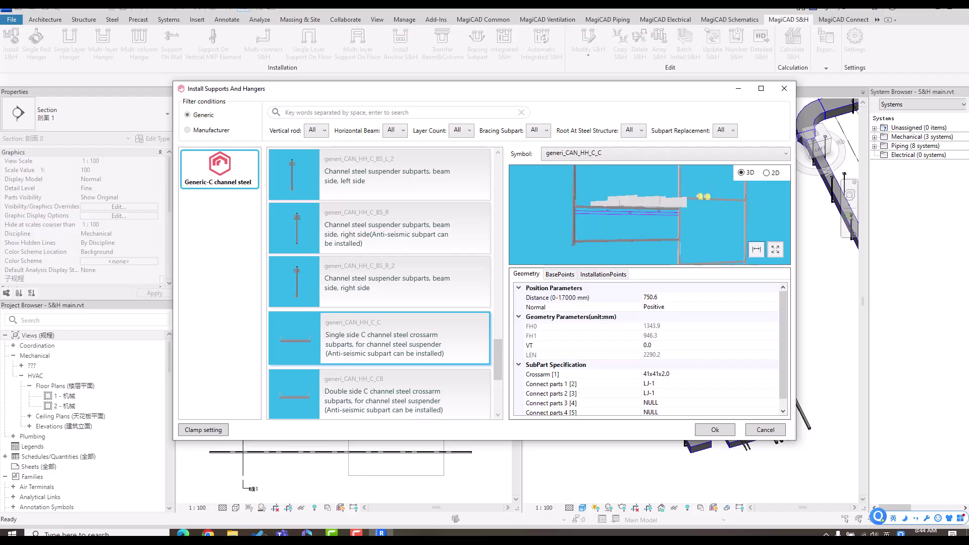
click(714, 429)
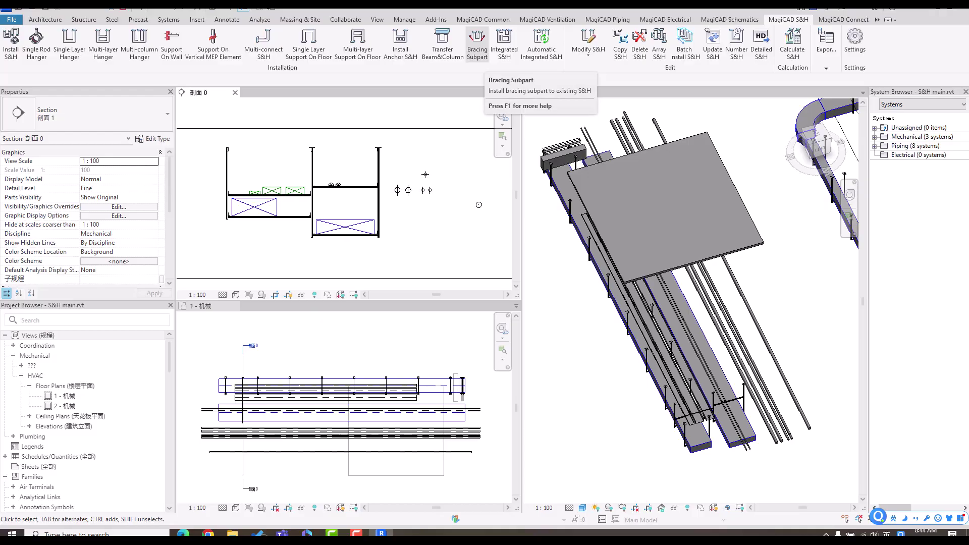
Array the integrated hanger at the section line along the ducts in the floor plan with space 3000, number 20 and array across fittings.
click(343, 354)
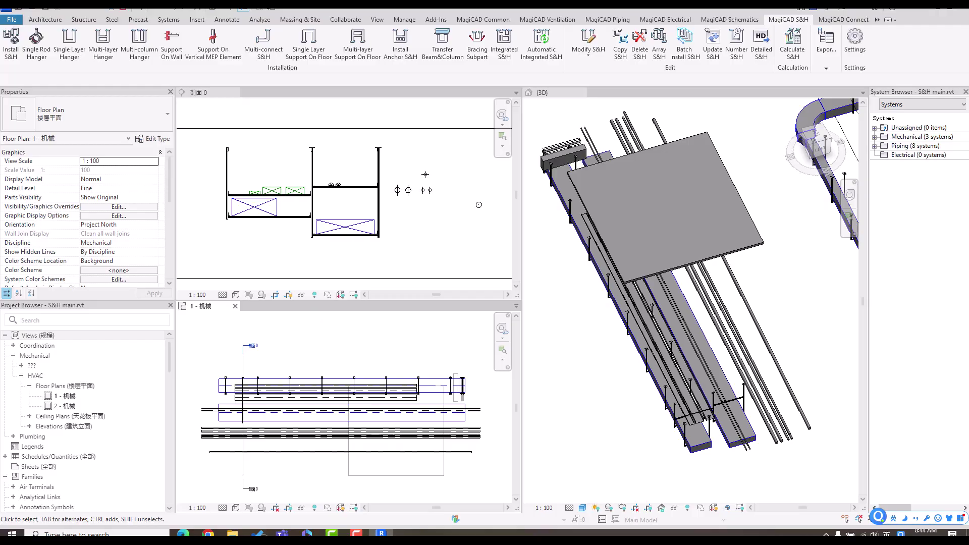
click(659, 43)
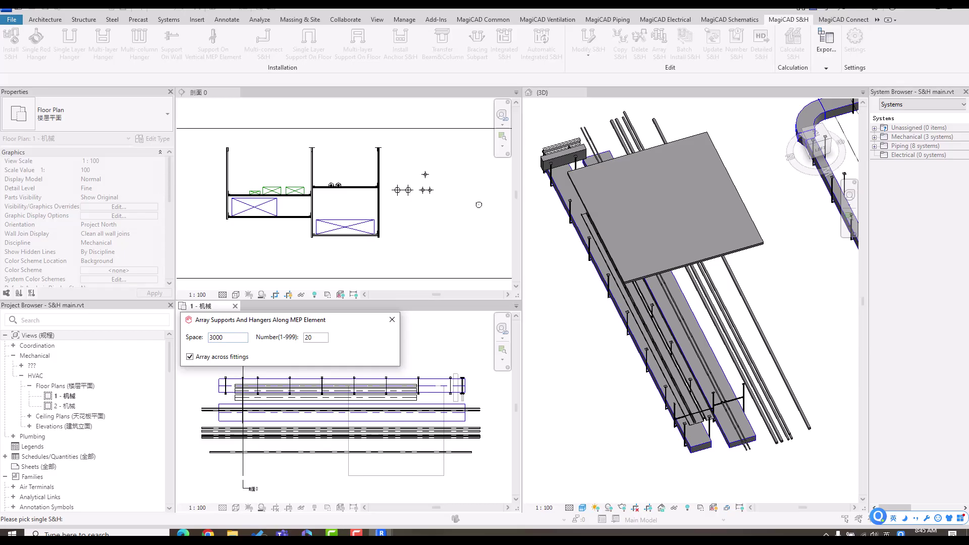
click(243, 404)
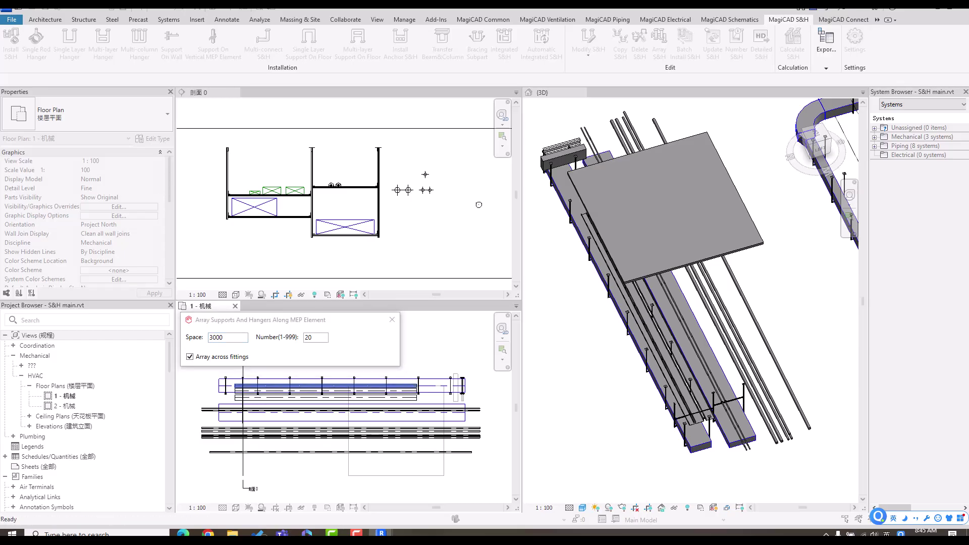
click(325, 385)
key(Return)
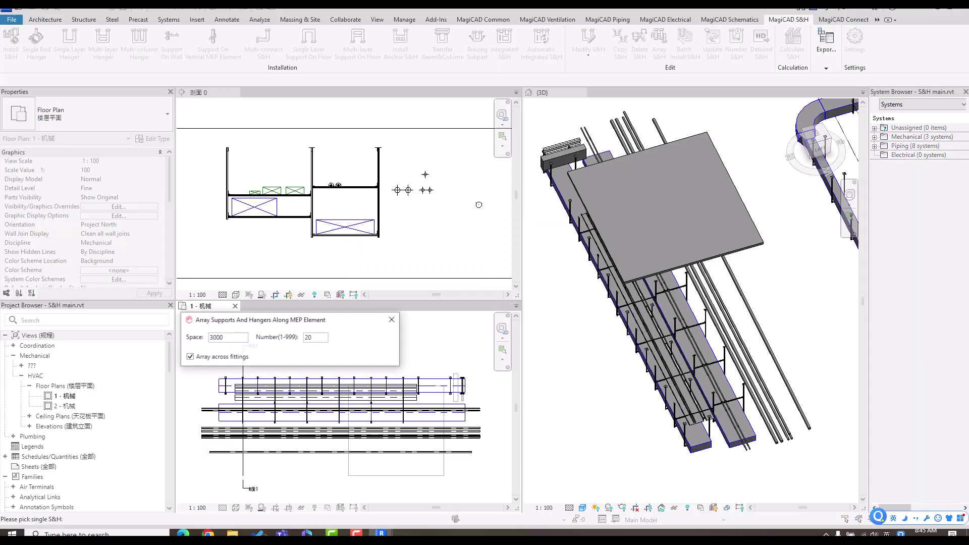
right_click(441, 341)
click(444, 346)
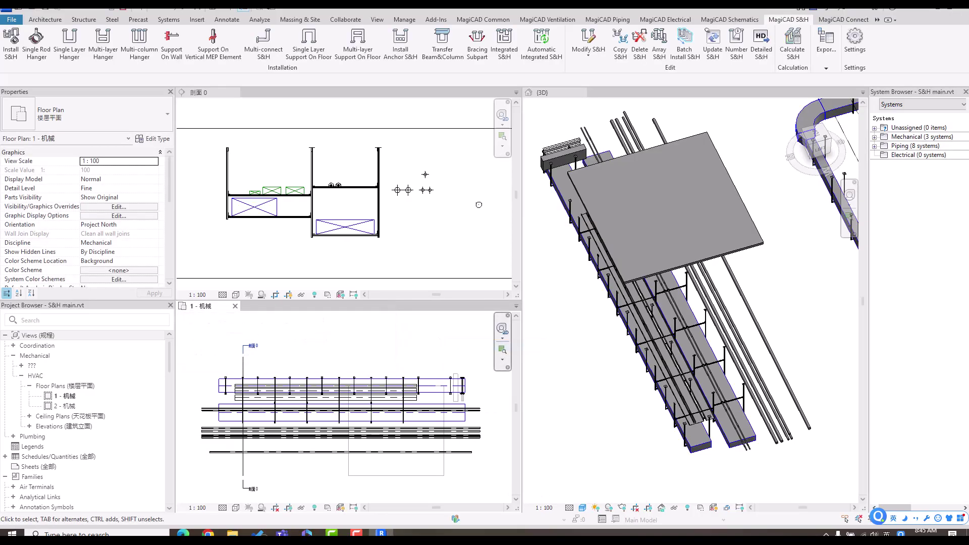
Examine the arrayed integrated hangers and their connections from below the slab edge in the 3D view, then return to the floor plan.
scroll(735, 363, up, 3)
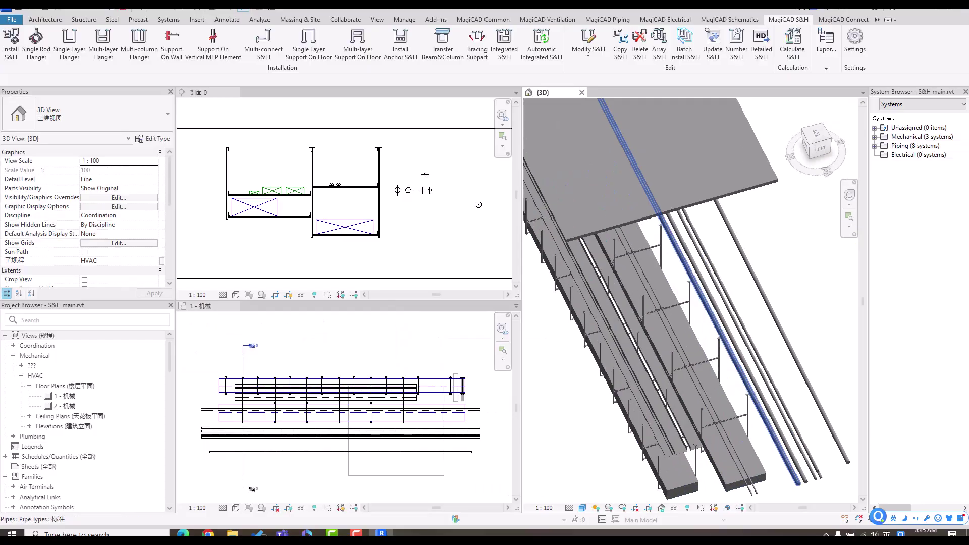
click(713, 357)
shift+middle_drag(730, 357, 772, 282)
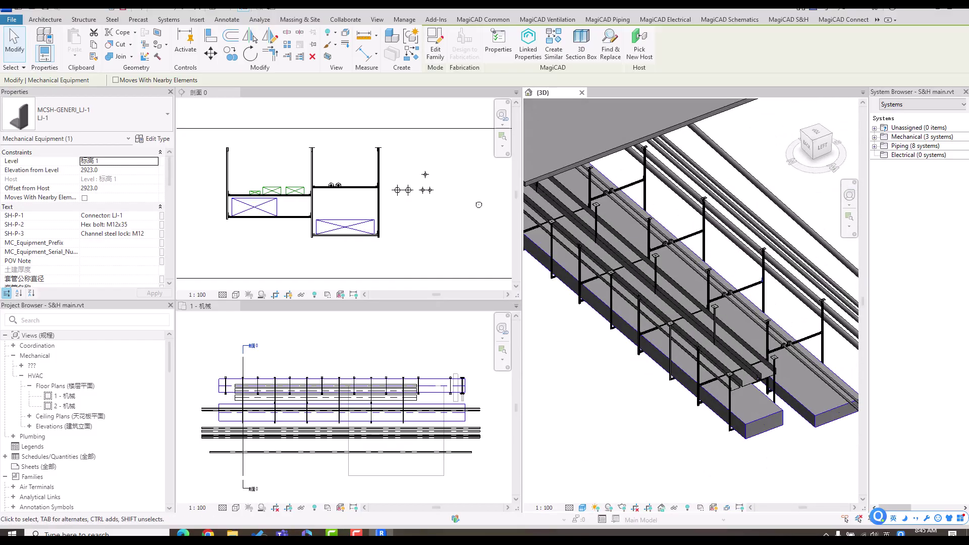
key(ctrl+Tab)
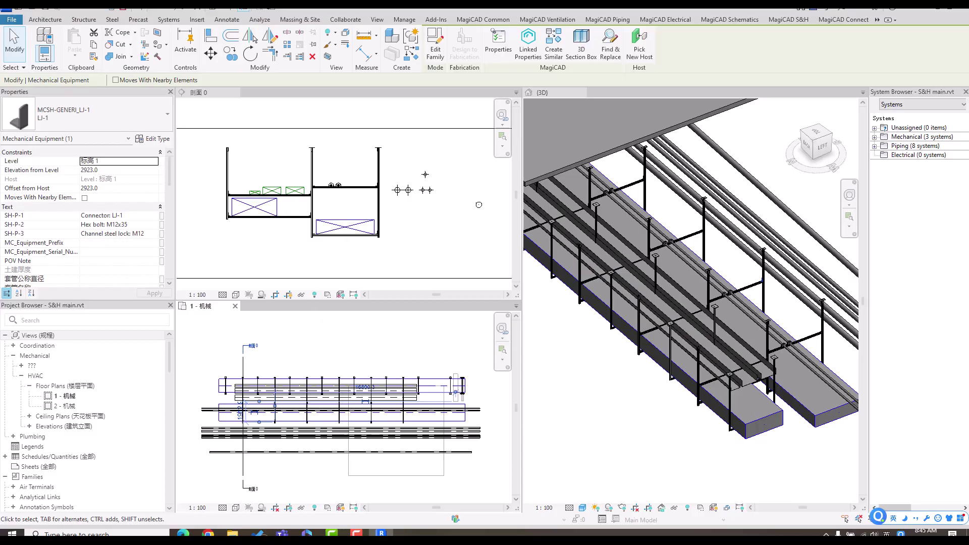
key(Escape)
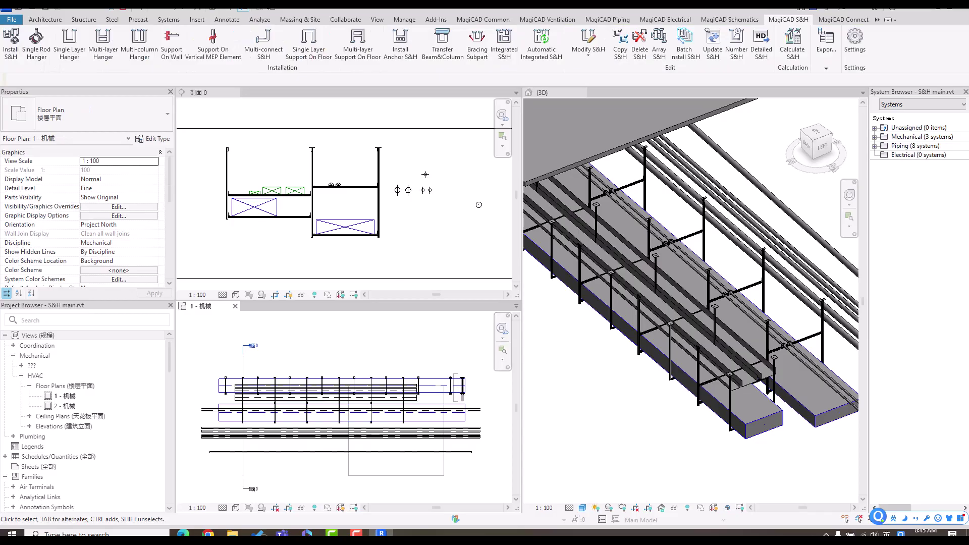
Review the report templates available for the S&H bill of materials, then cancel the report properties.
click(826, 48)
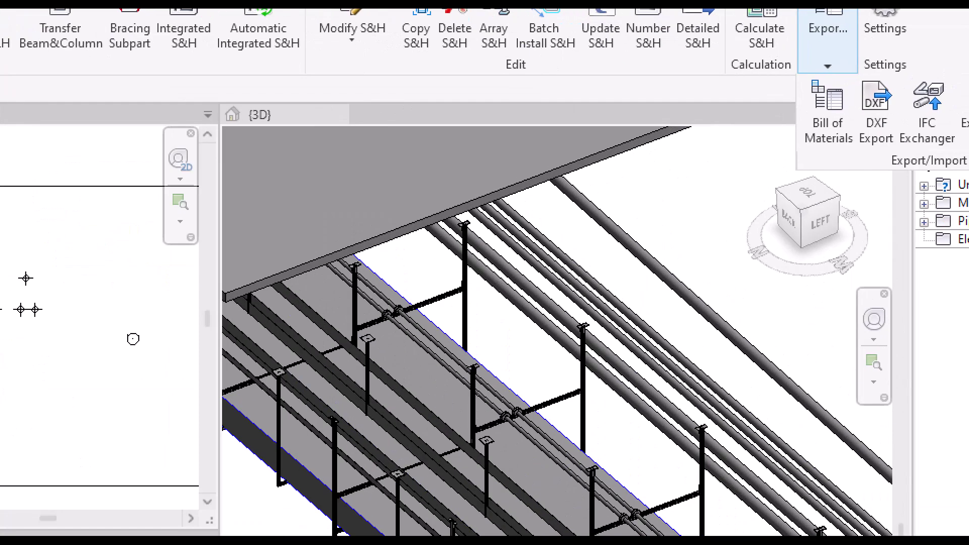
click(825, 71)
mouse_move(811, 60)
mouse_down()
mouse_move(856, 156)
mouse_move(864, 91)
mouse_up()
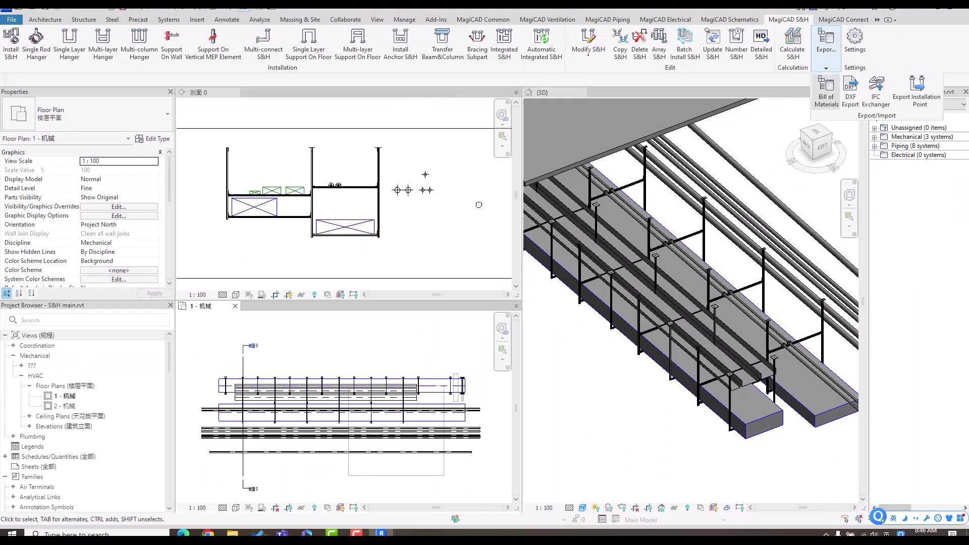
click(825, 92)
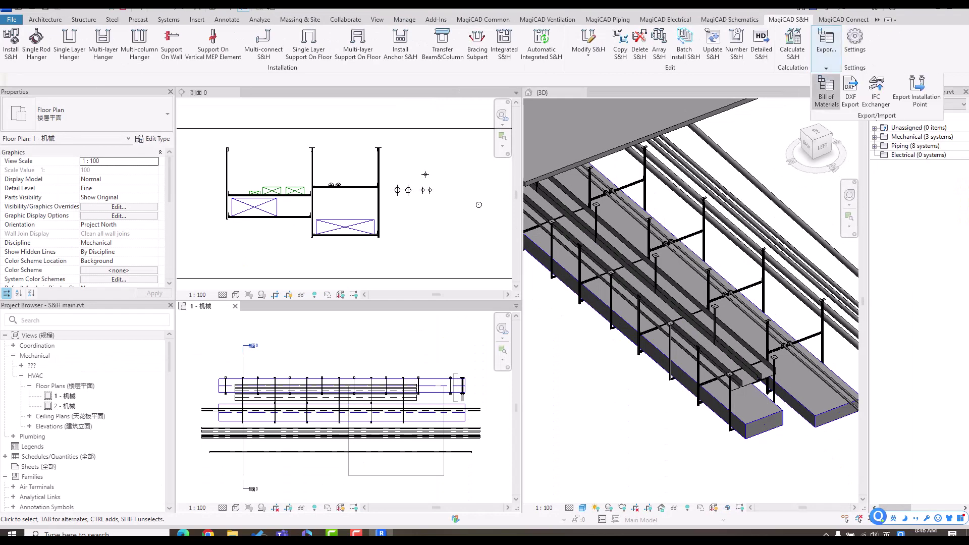
click(385, 181)
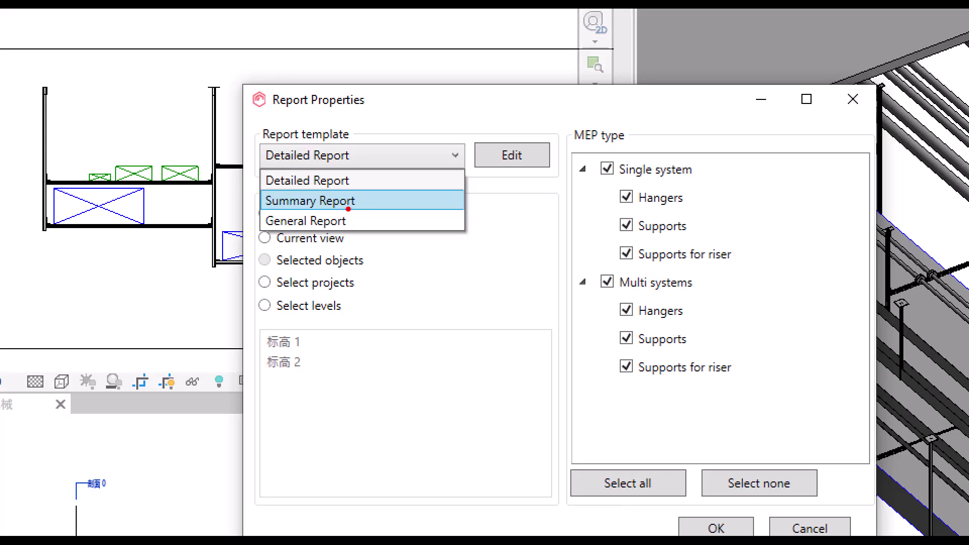
key(Escape)
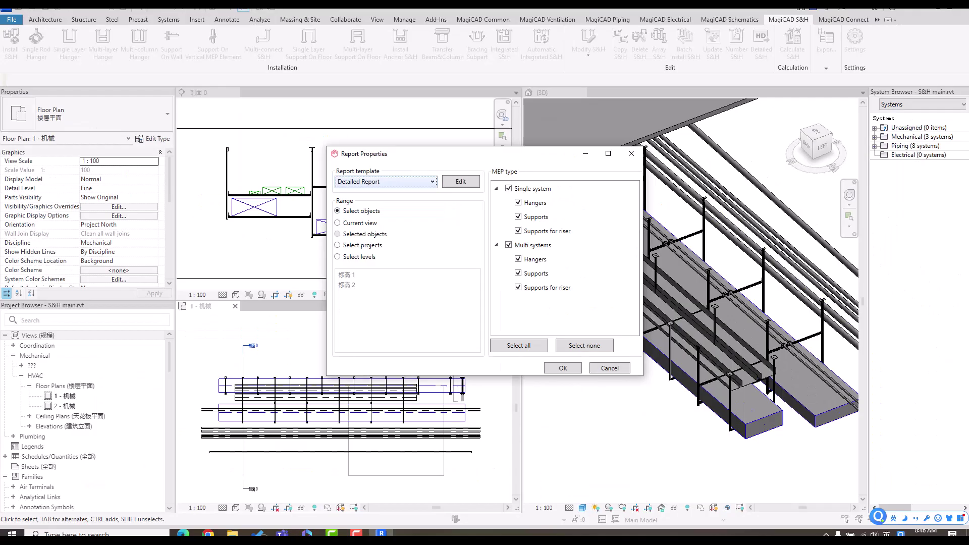
click(609, 368)
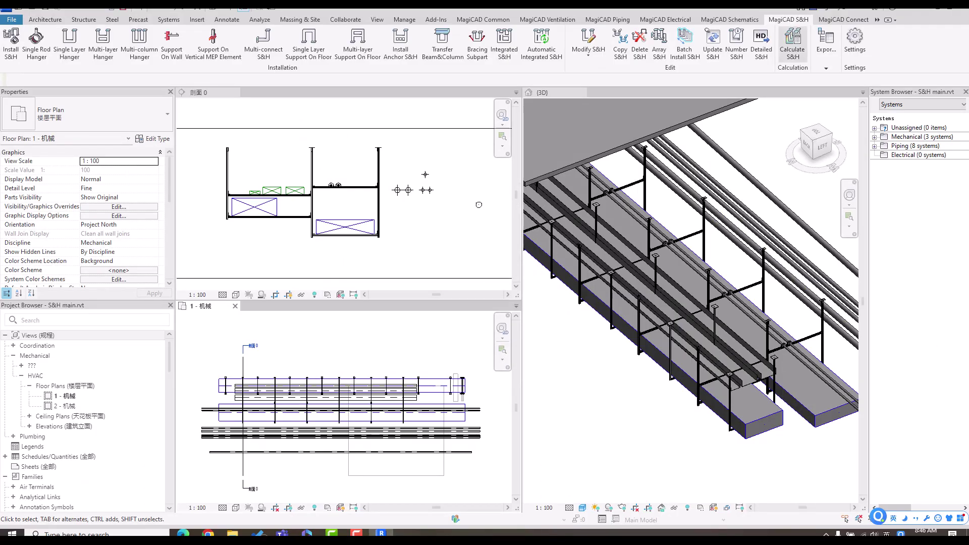
Generate a Detailed Report bill of materials with the Select objects range, examine the parts listed per hanger, and close the report.
click(826, 56)
click(826, 91)
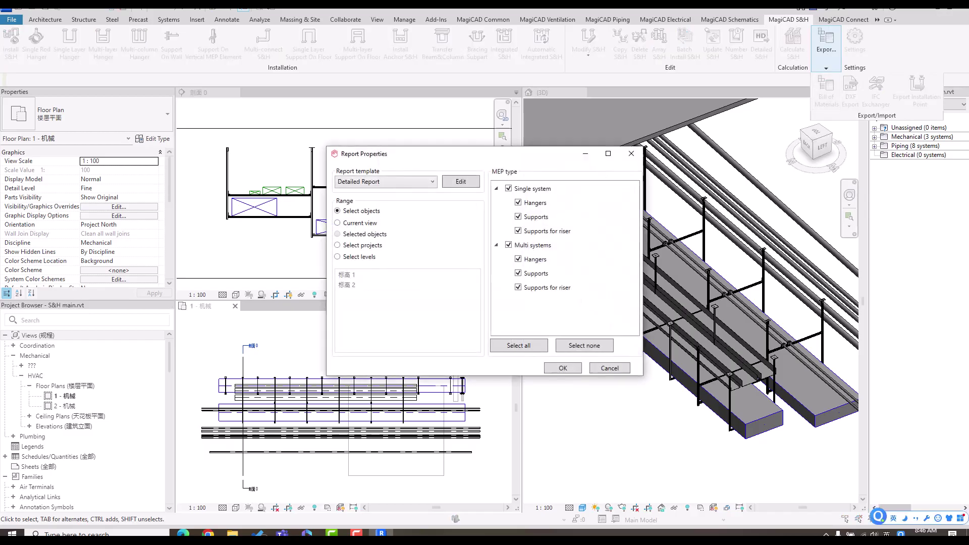
key(Escape)
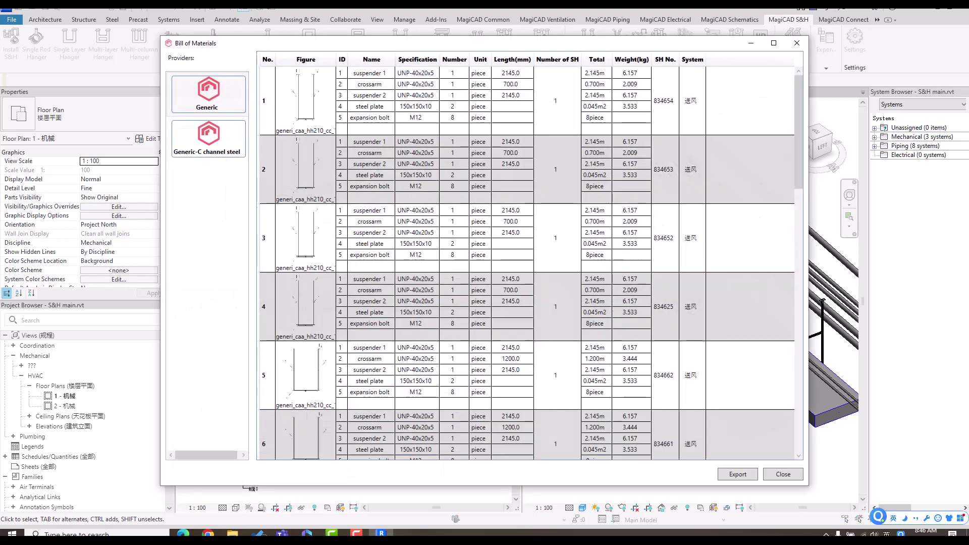
scroll(527, 262, down, 5)
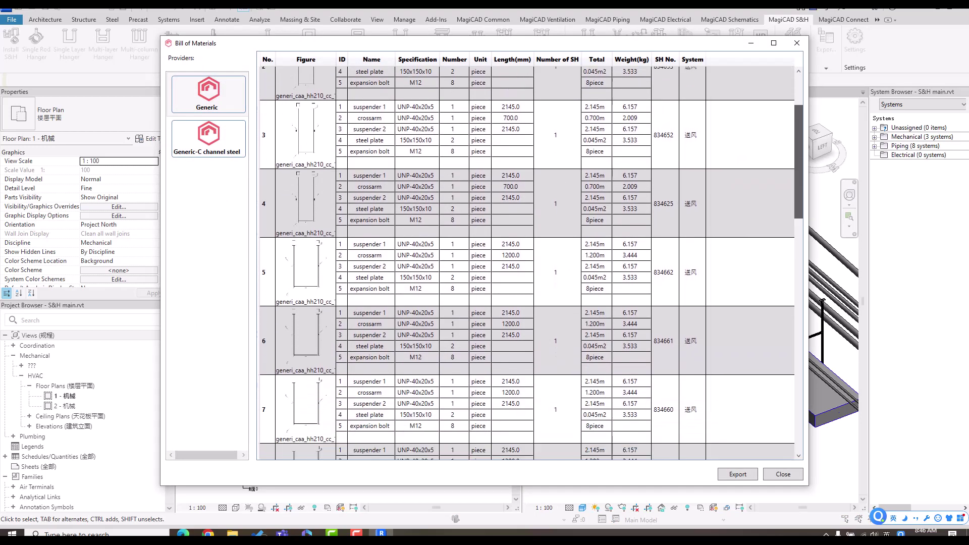
scroll(526, 262, down, 15)
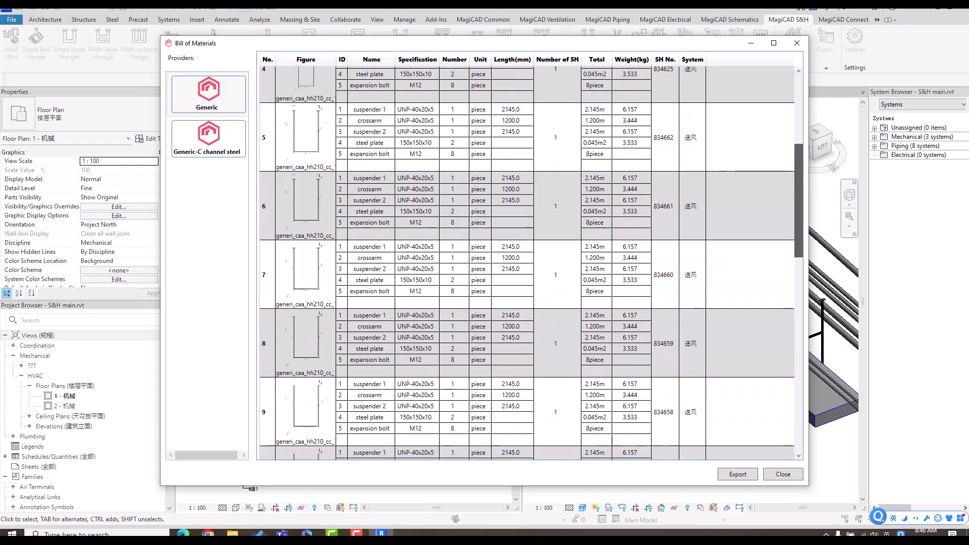
scroll(544, 430, up, 20)
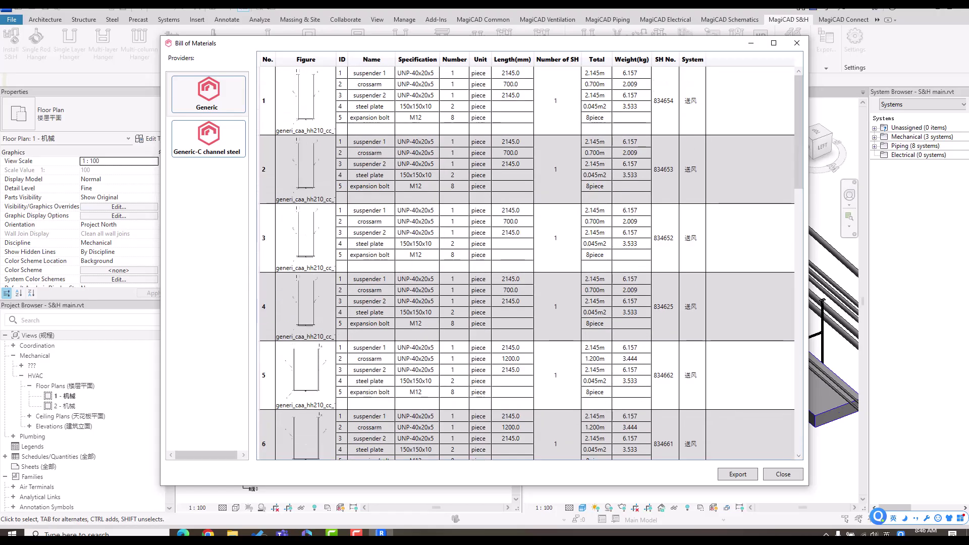
click(370, 100)
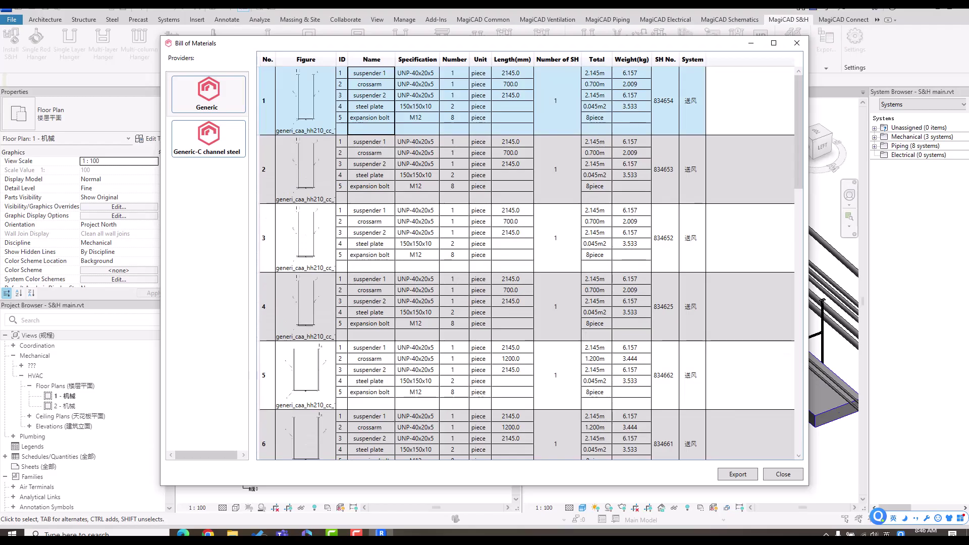
click(370, 238)
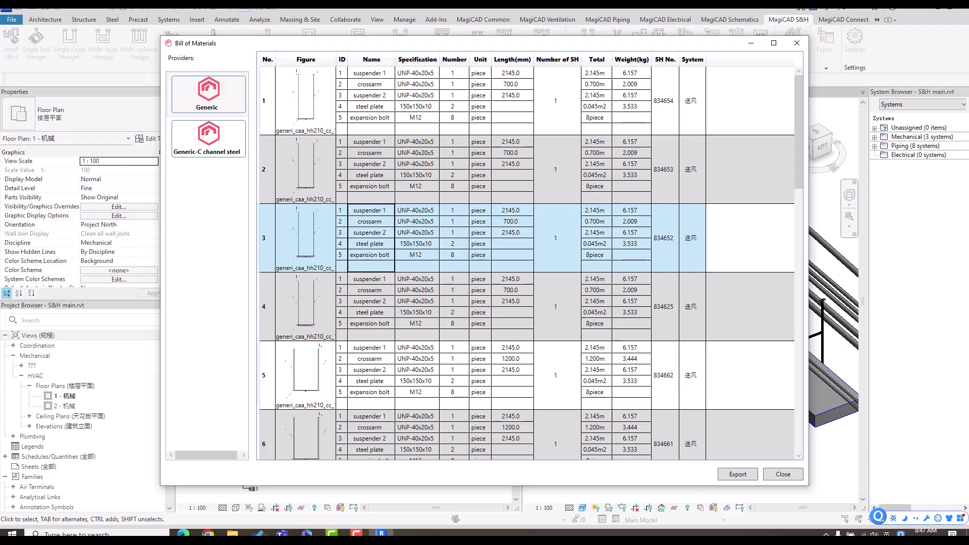
click(796, 43)
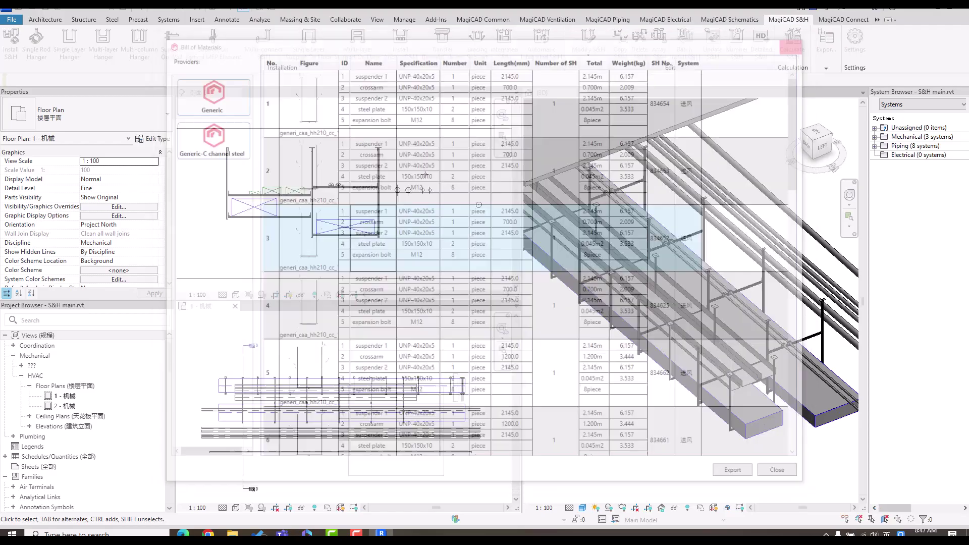
Generate a bill of materials with the Summary Report template and the Select objects range.
click(825, 49)
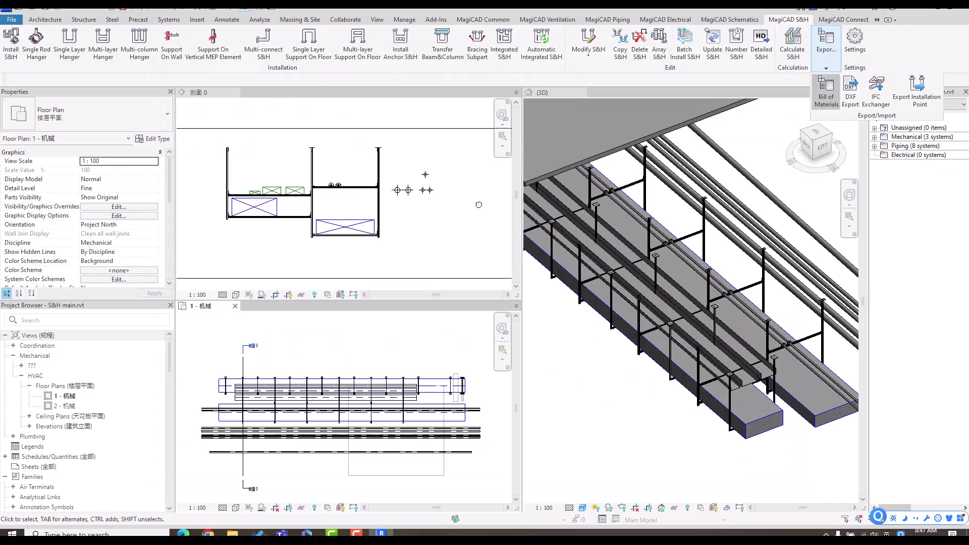
click(826, 92)
click(384, 181)
click(360, 204)
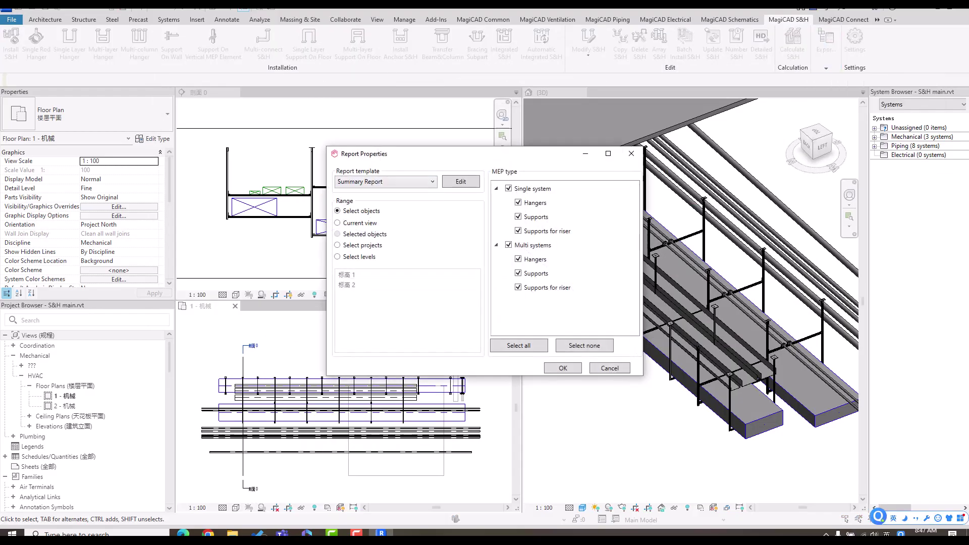
click(562, 368)
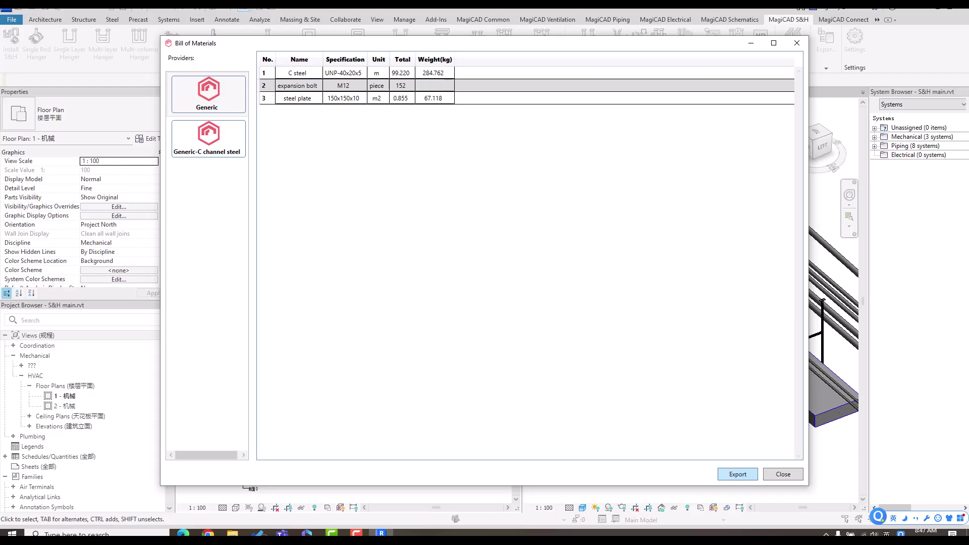
View the destination folder choices for exporting the summary bill of materials, then cancel the export and close the report.
click(737, 474)
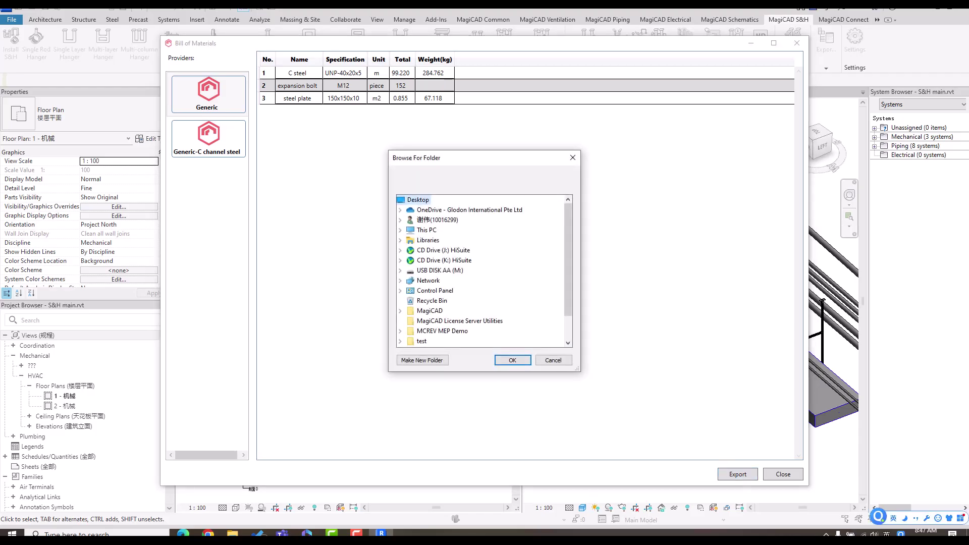
click(552, 360)
click(553, 359)
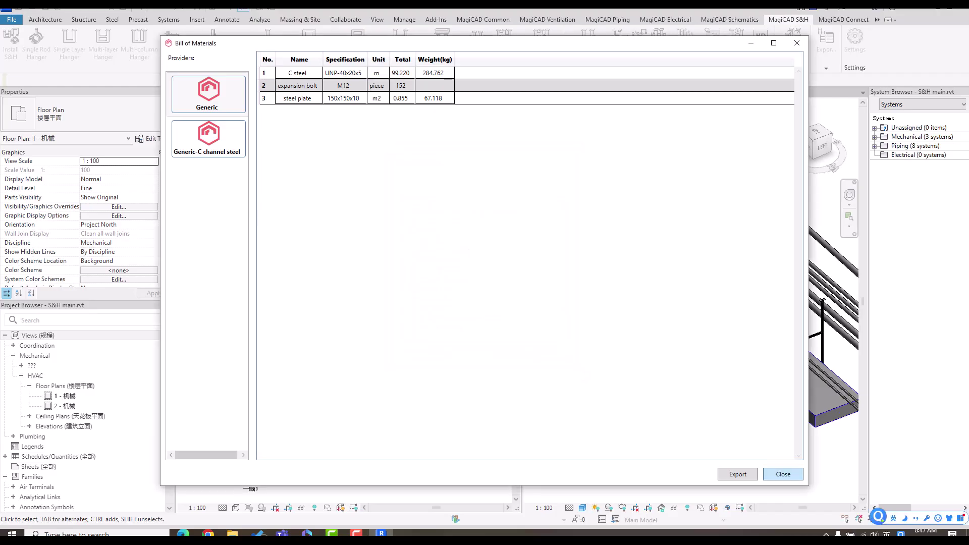
click(783, 474)
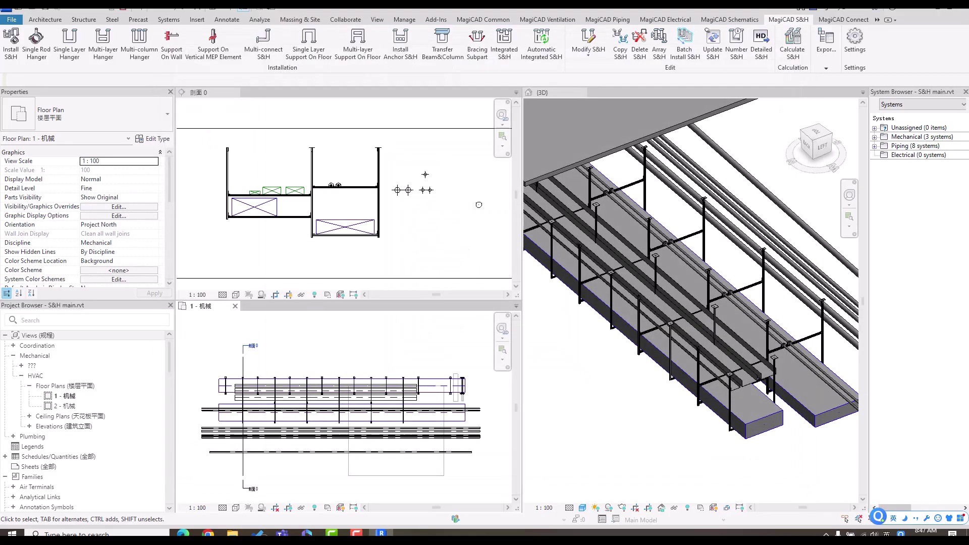